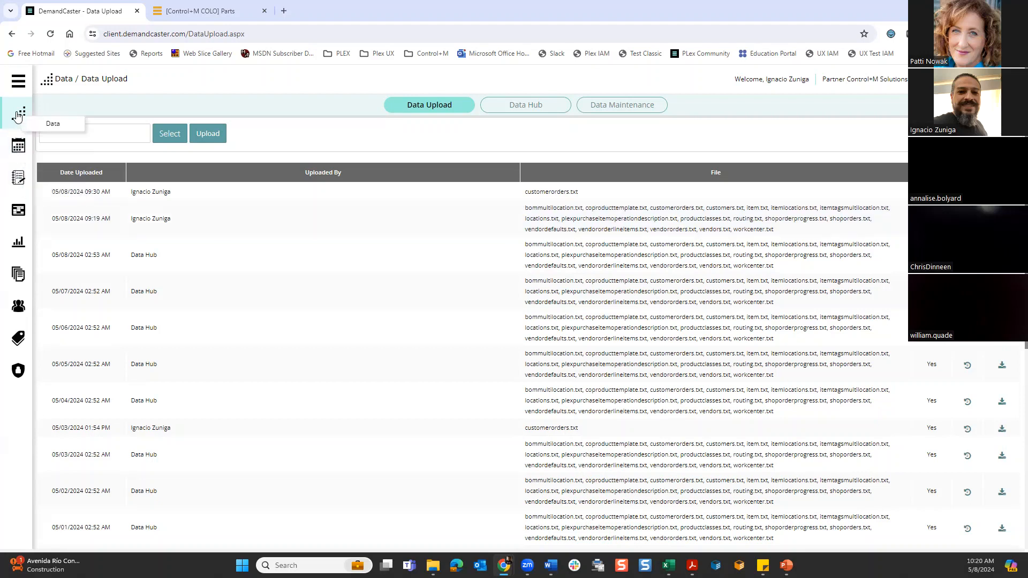
# - Dismiss the maintenance window notice and open the Demand Plan page under Advanced Planning
pyautogui.click(19, 82)
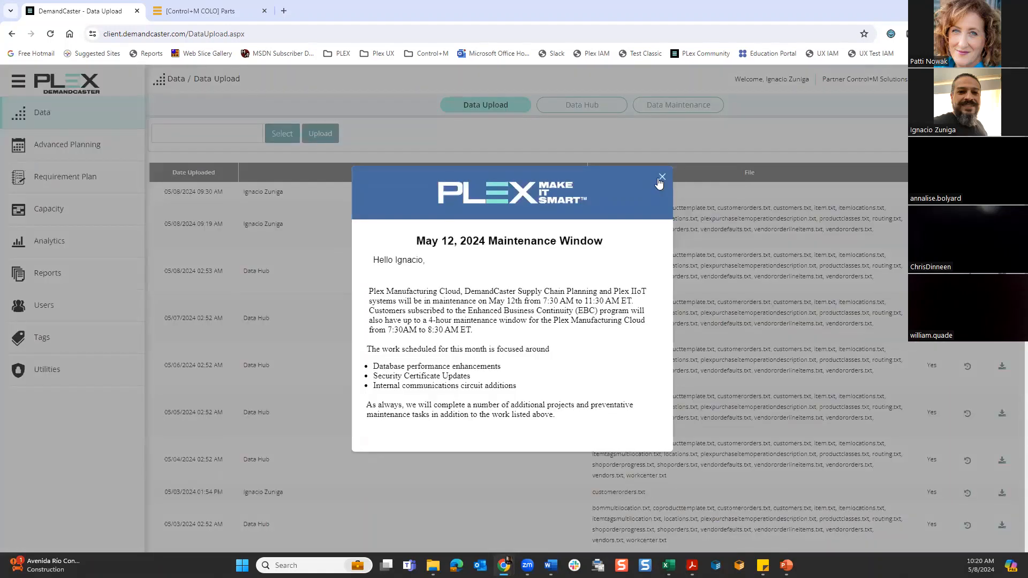
pyautogui.click(661, 179)
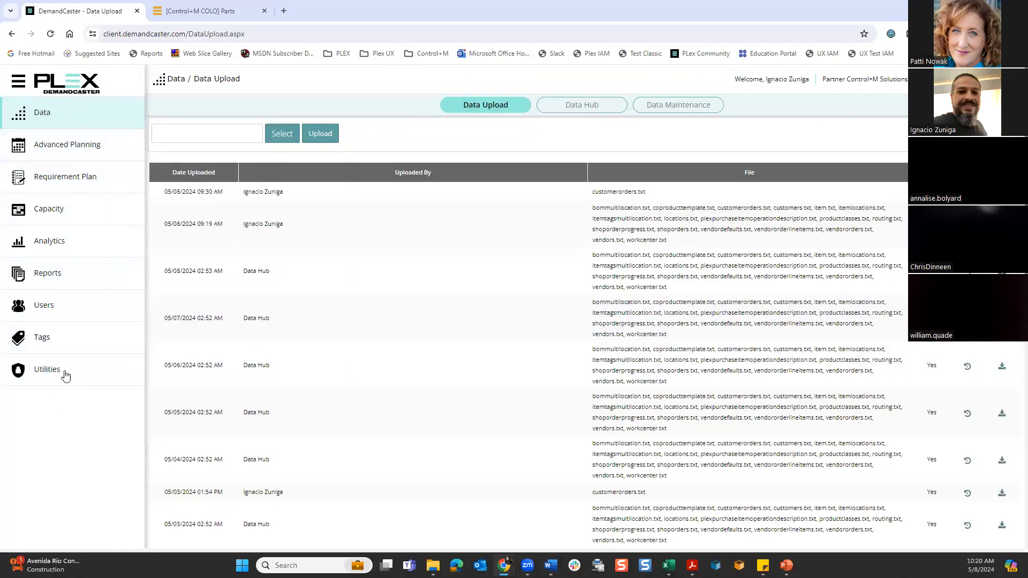
pyautogui.click(39, 115)
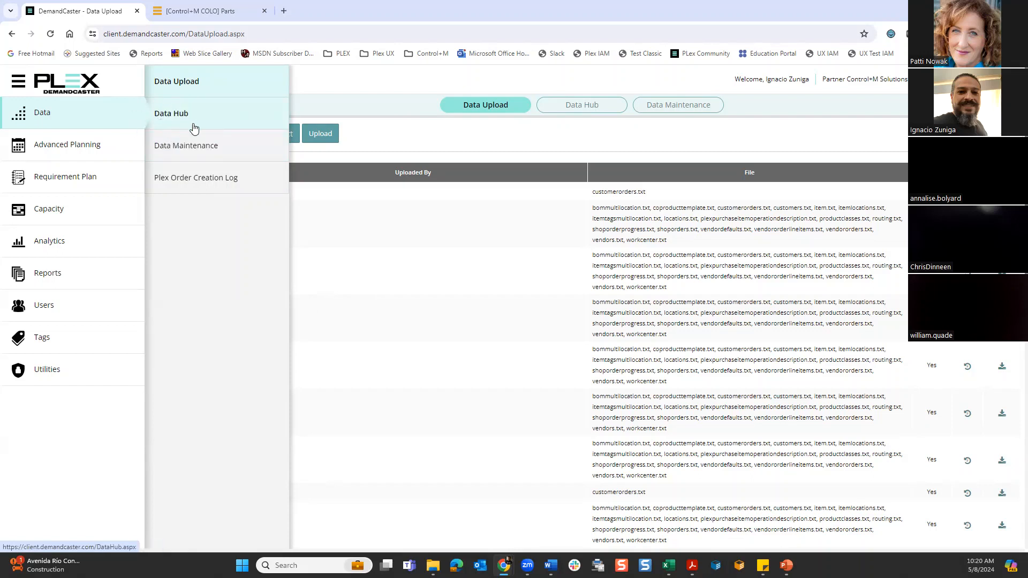
pyautogui.click(52, 147)
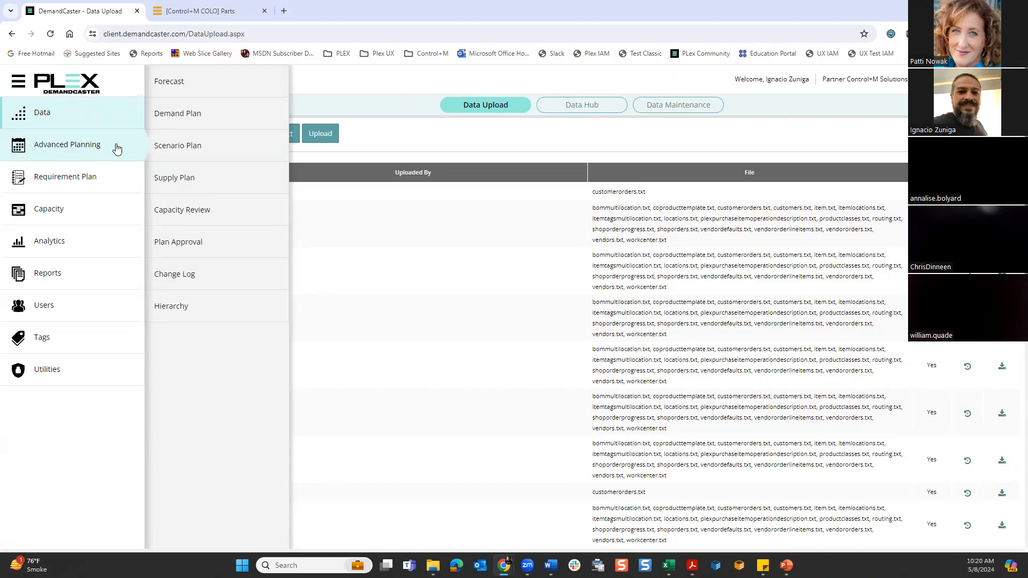
pyautogui.click(164, 115)
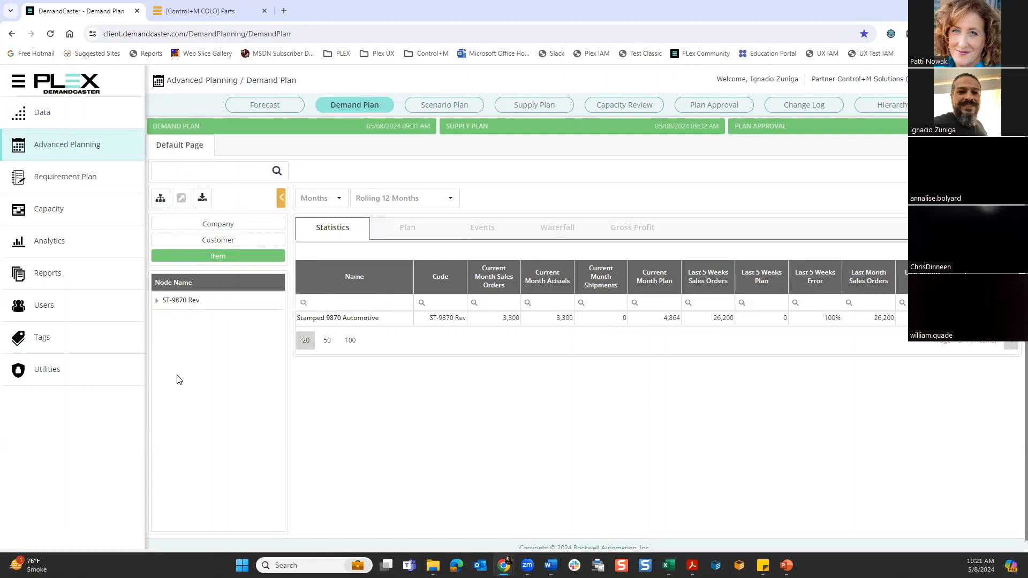
# - Check part ST-9870 in the Plex parts list, and open the demand plan chart for item ST-9870 Rev in DemandCaster
pyautogui.click(227, 15)
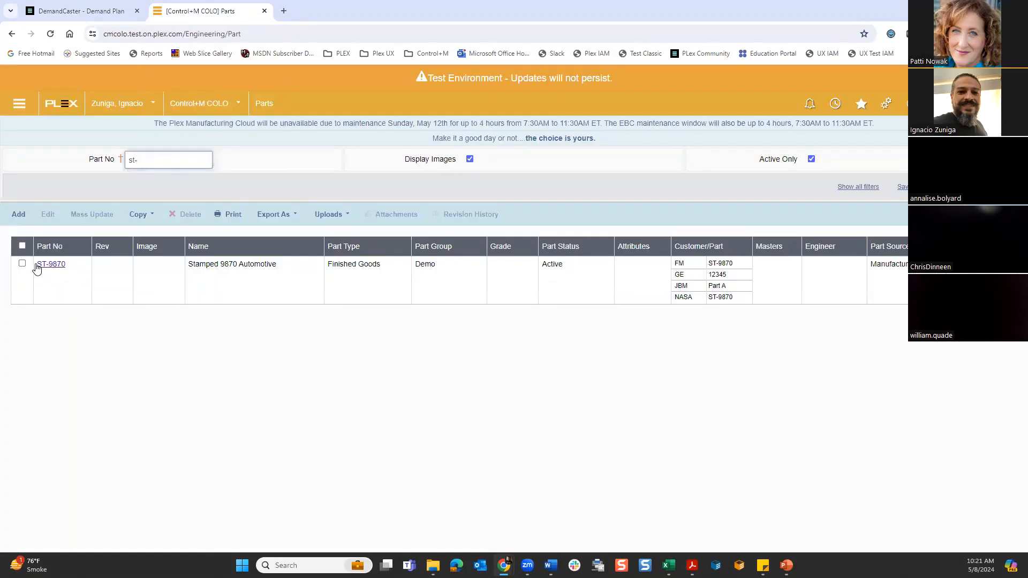
pyautogui.click(98, 4)
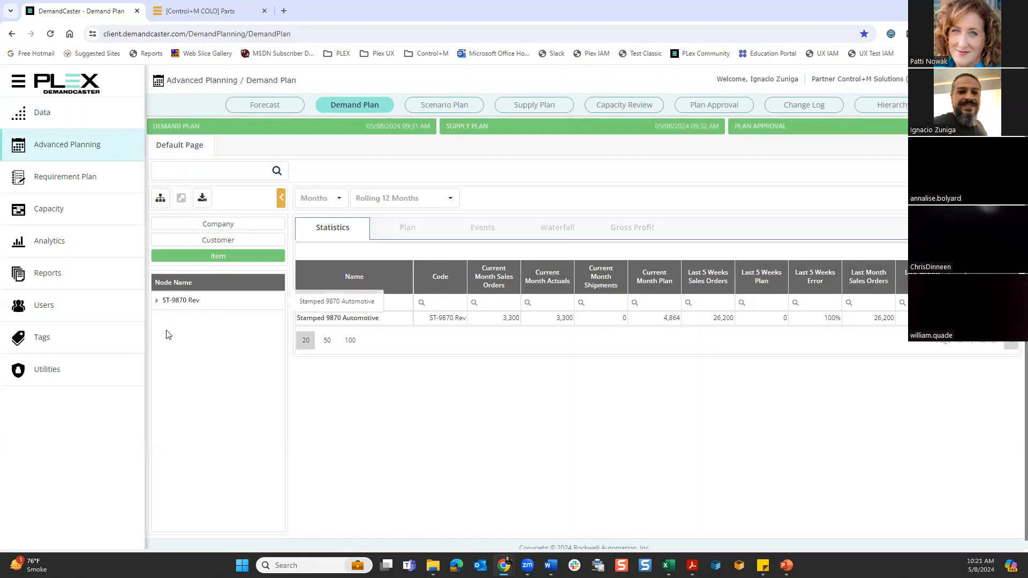
pyautogui.click(205, 301)
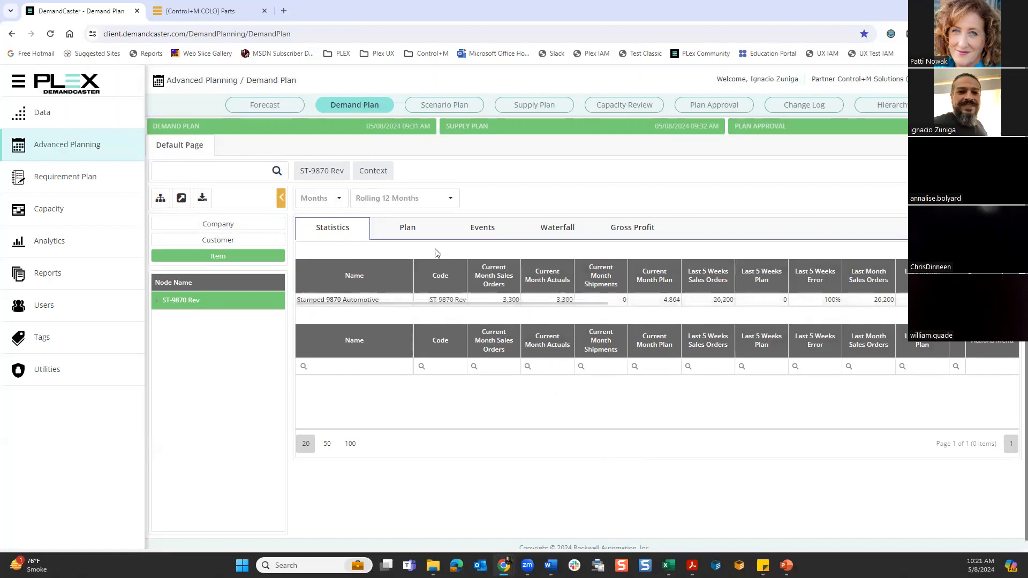
pyautogui.click(407, 234)
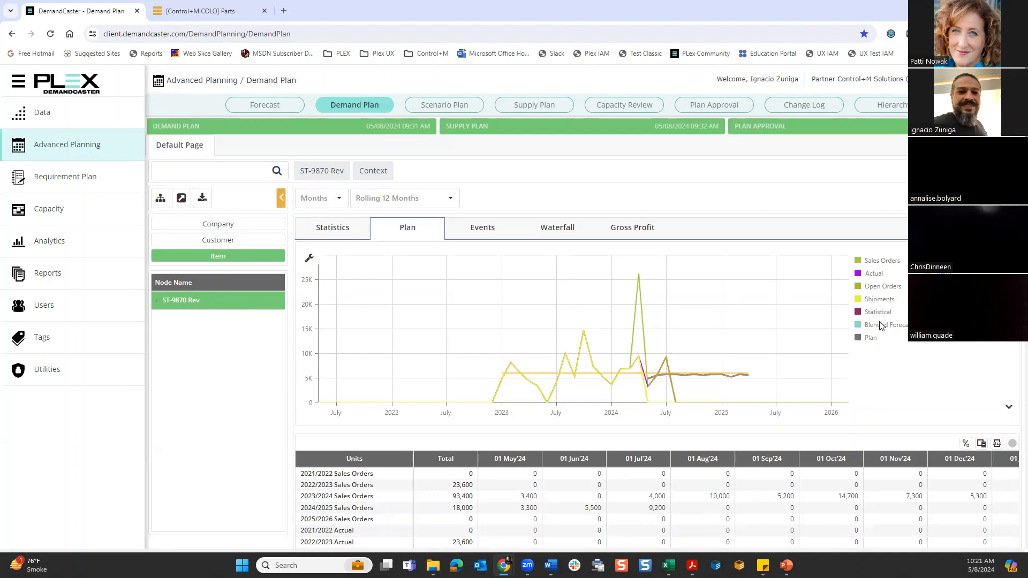
# - Hide and restore the Sales Orders series in the chart, and examine the units, ASP, revenue, COGS and margin tables
pyautogui.click(878, 262)
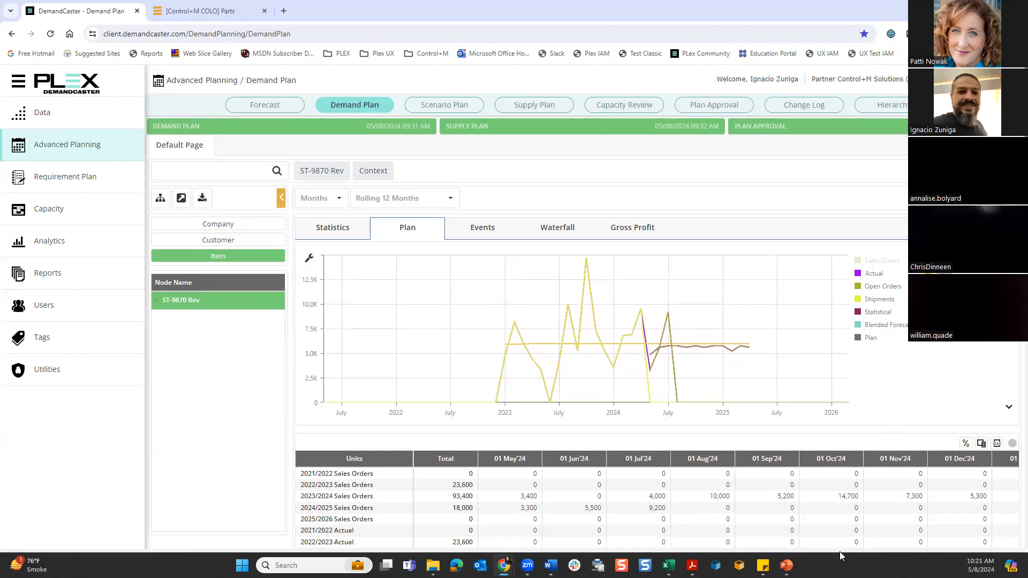
pyautogui.click(879, 262)
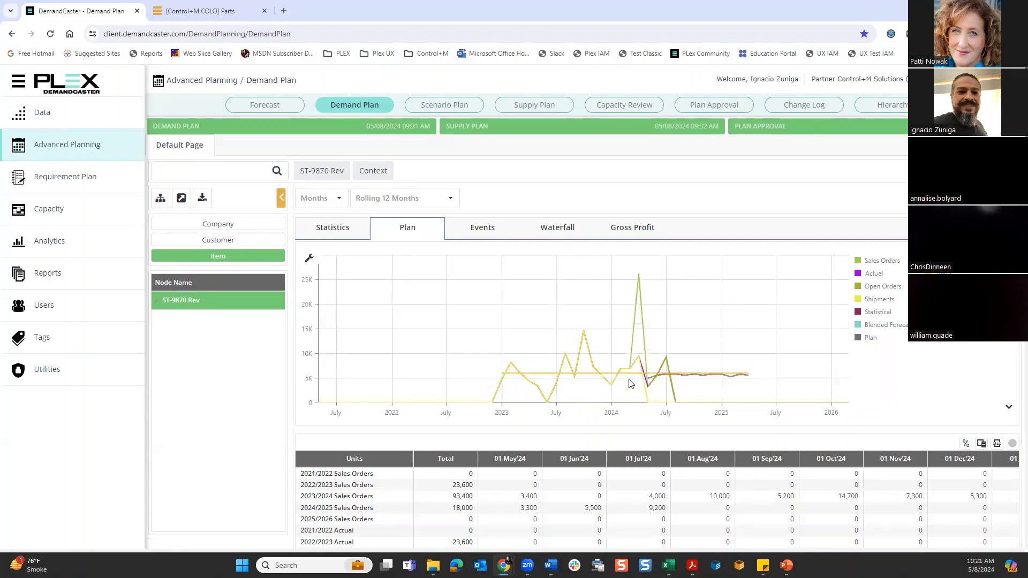
pyautogui.scroll(-3, 631, 383)
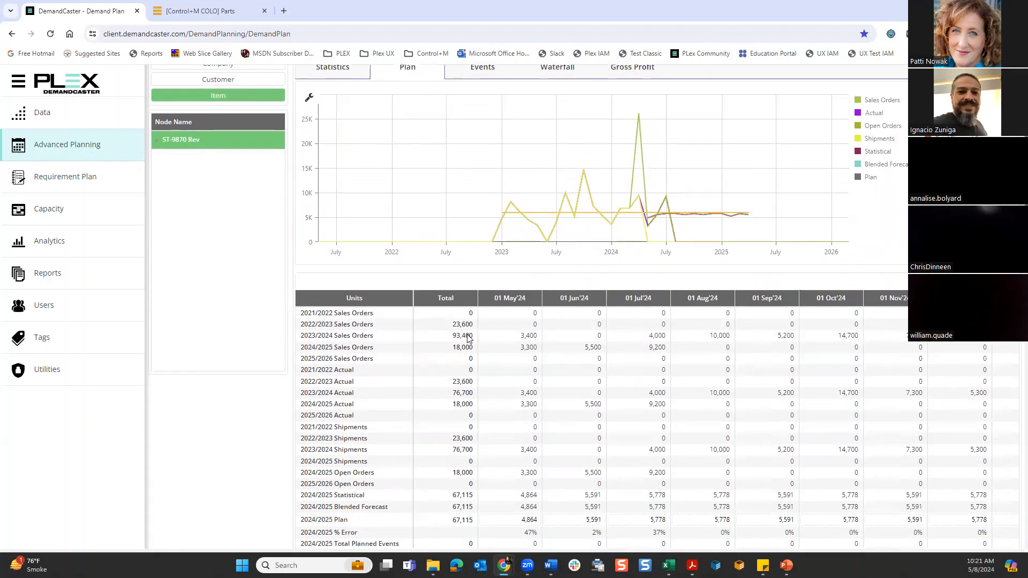
pyautogui.scroll(-6, 594, 358)
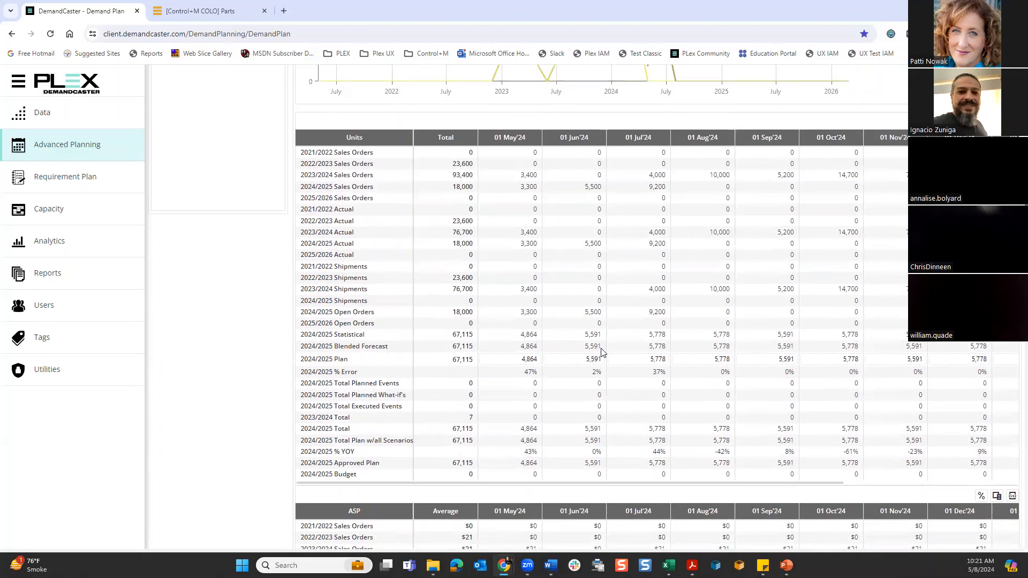
pyautogui.scroll(-3, 600, 348)
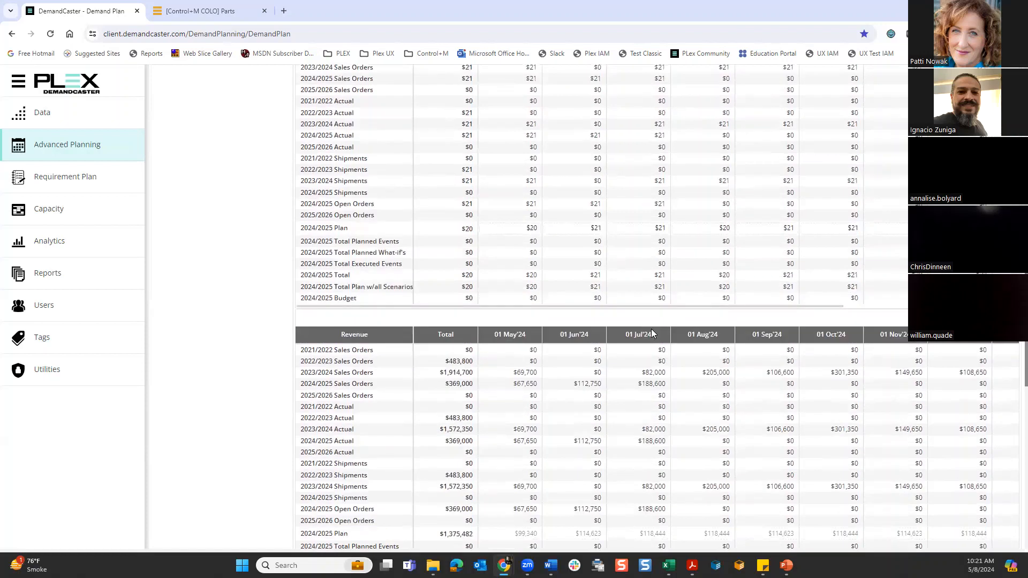
pyautogui.scroll(-3, 651, 333)
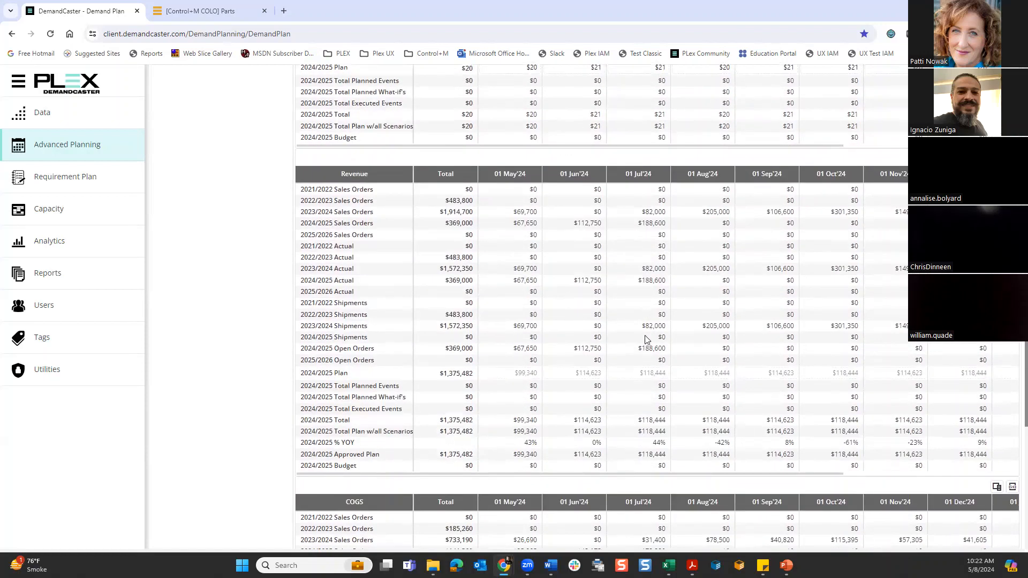
pyautogui.scroll(-9, 687, 347)
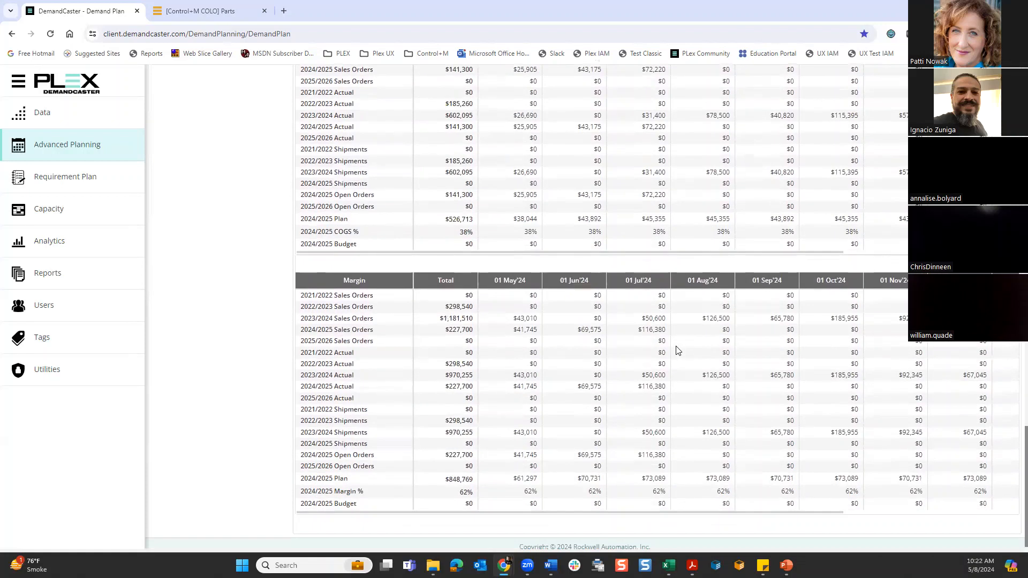
pyautogui.scroll(3, 631, 321)
pyautogui.scroll(14, 629, 320)
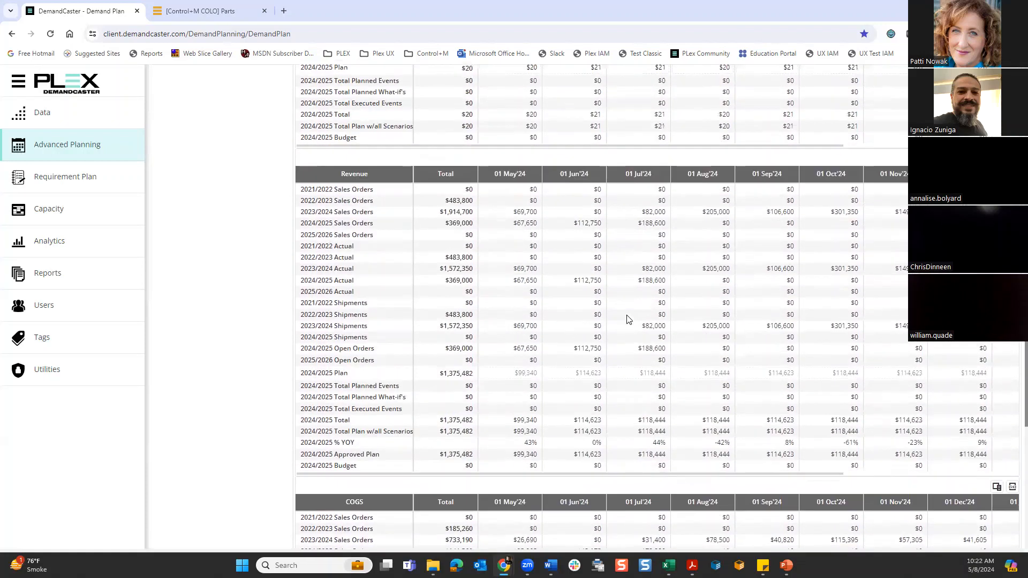
pyautogui.scroll(3, 628, 320)
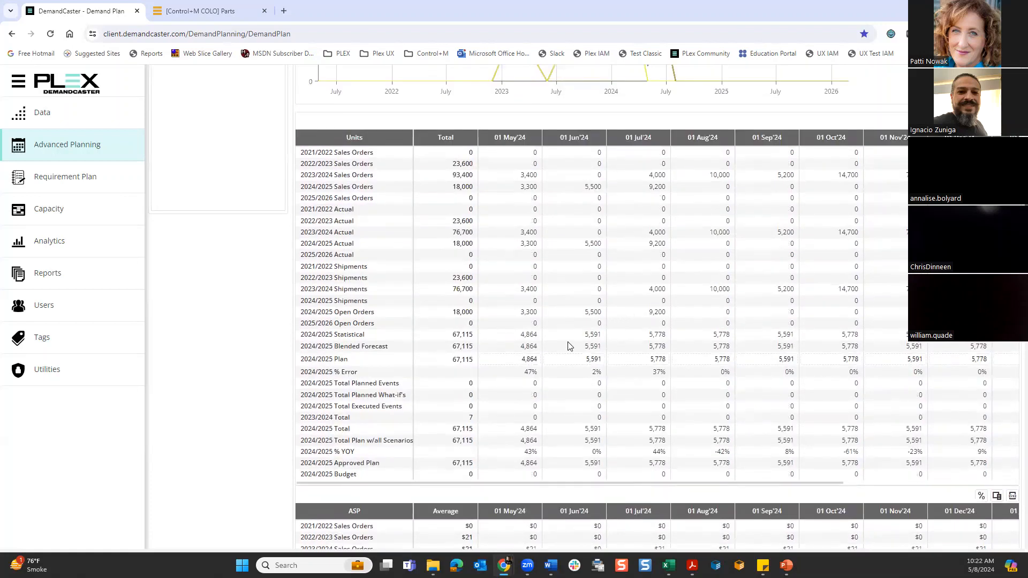
# - Open the May 2024 quantity in the 2024/2025 Plan row of the units table for editing
pyautogui.click(527, 359)
pyautogui.click(517, 359)
pyautogui.scroll(3, 586, 375)
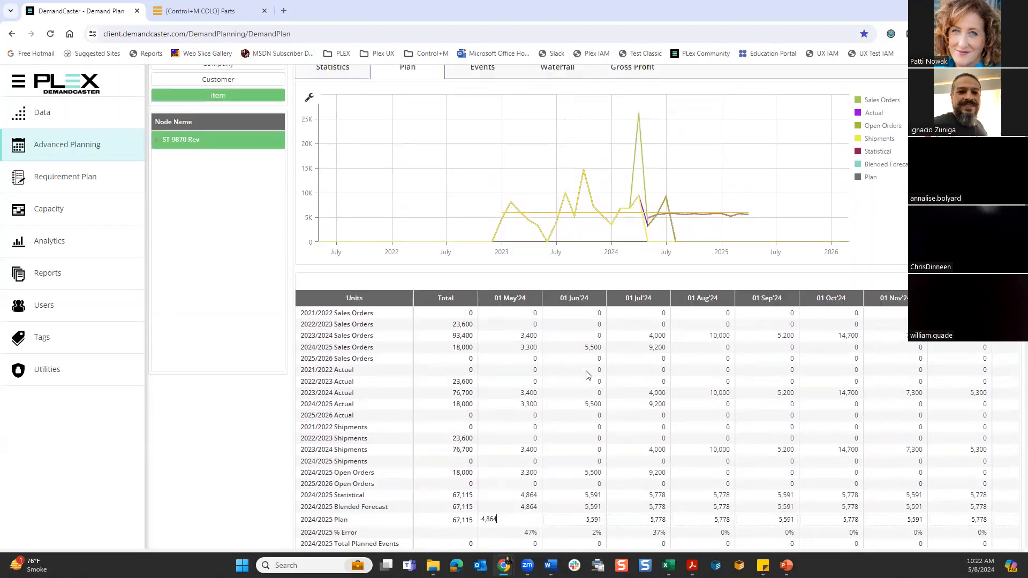
pyautogui.scroll(3, 587, 375)
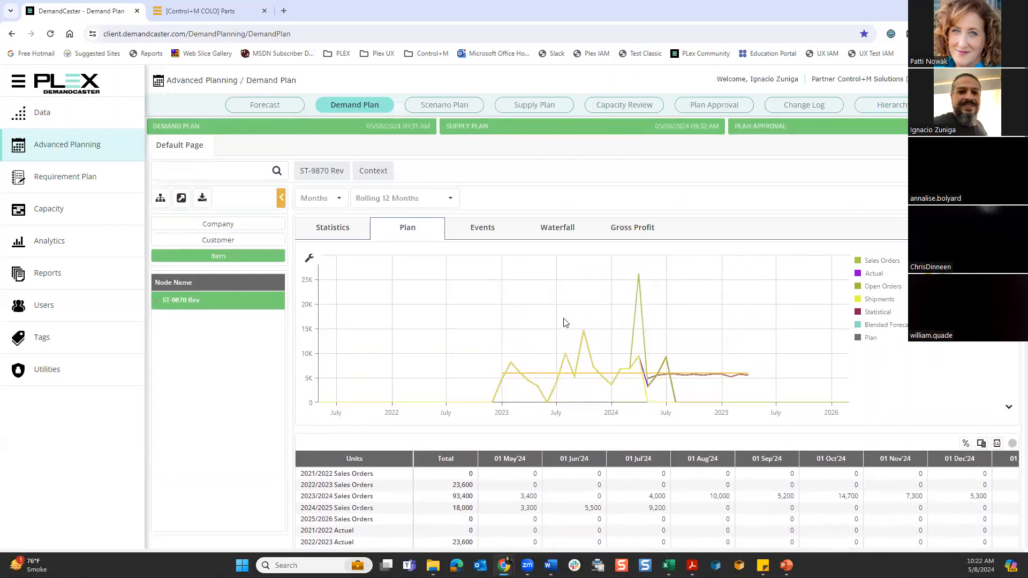
# - View the Scenario Plan, Supply Plan and Plan Approval pages of Advanced Planning
pyautogui.click(441, 110)
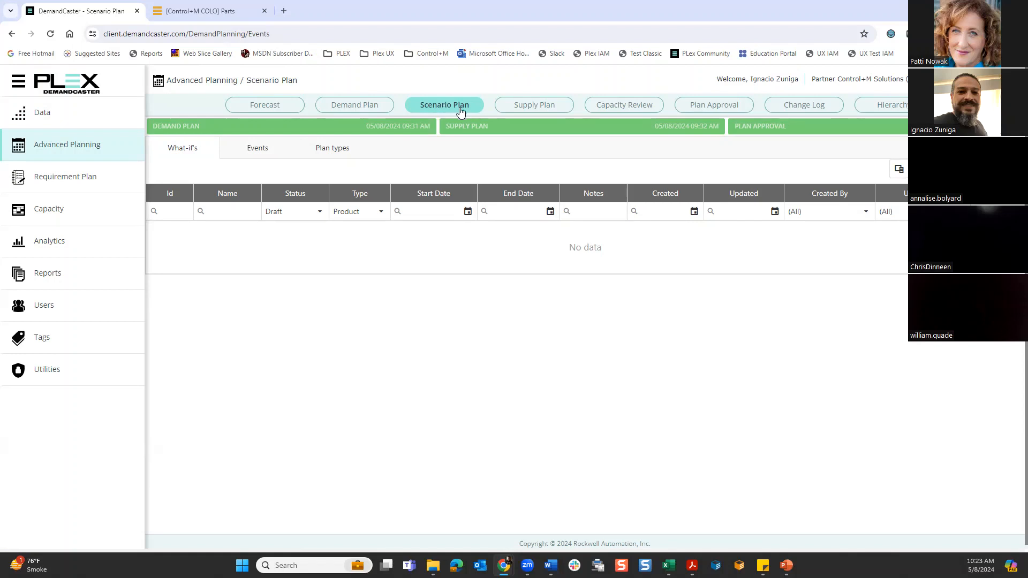
pyautogui.click(534, 109)
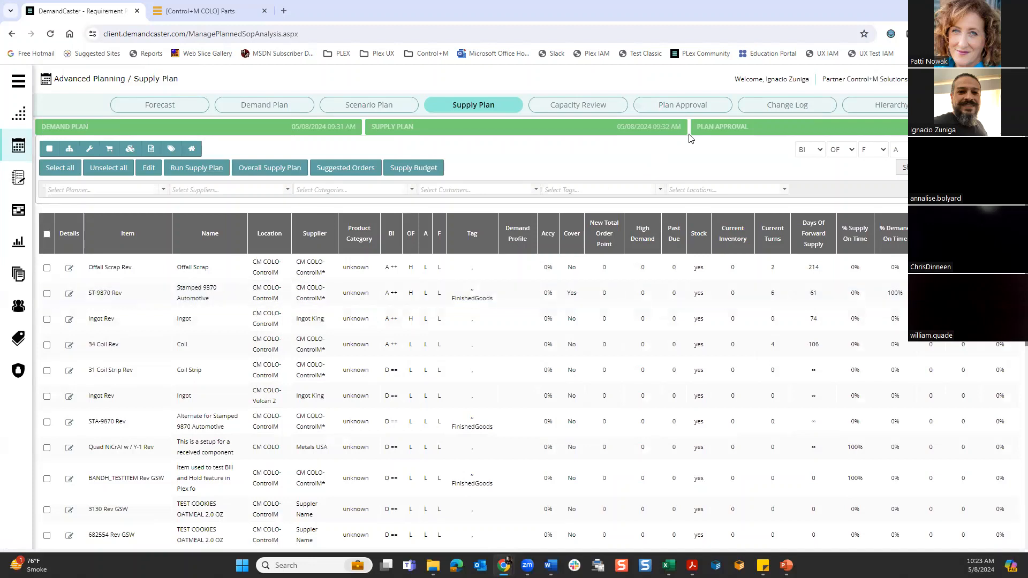
pyautogui.click(697, 105)
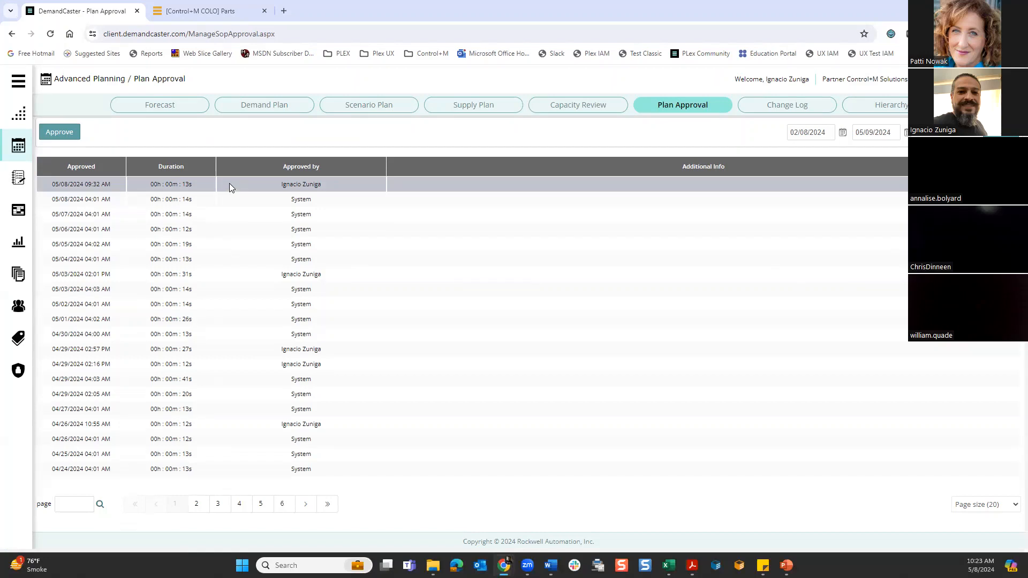
# - Filter the Requirement Plan item selection to ST-9870 Rev and open the item's planning details
pyautogui.click(19, 178)
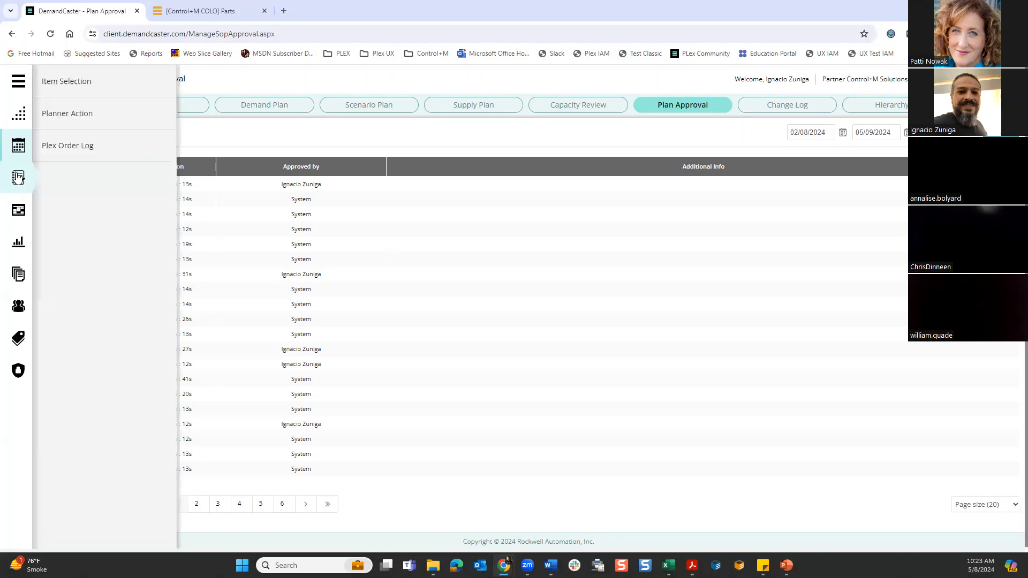
pyautogui.click(92, 84)
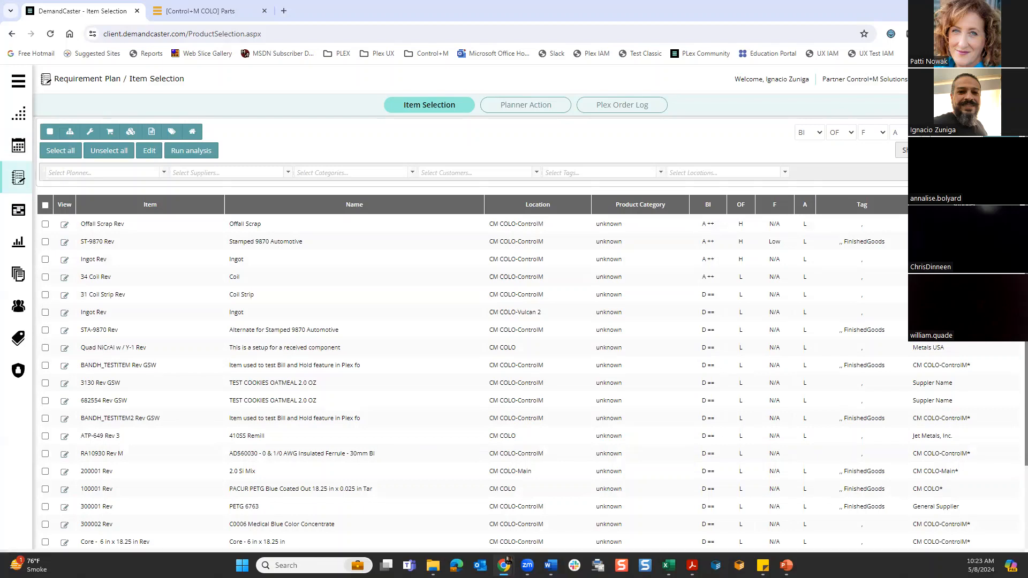
pyautogui.press('Return')
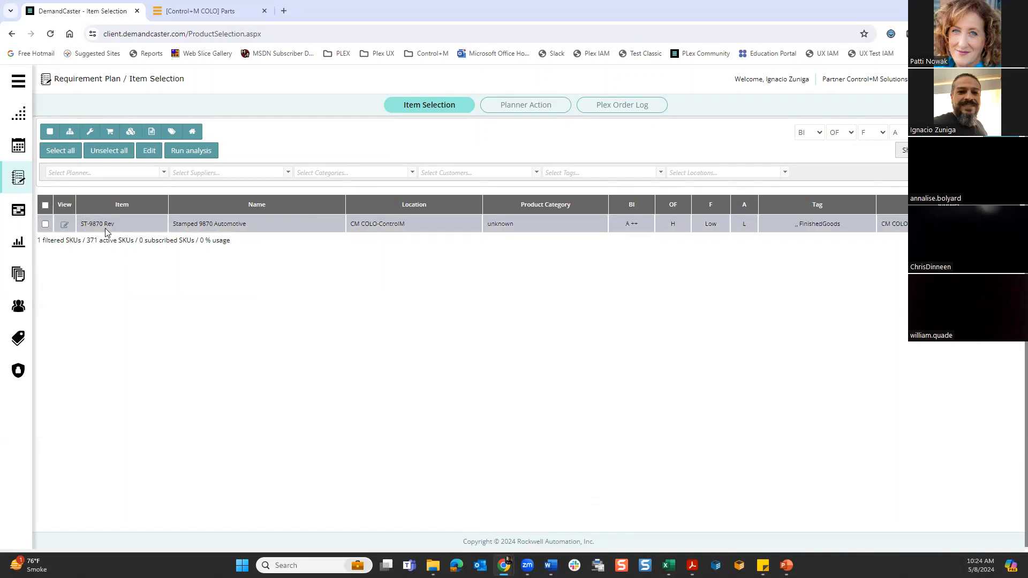
pyautogui.click(64, 227)
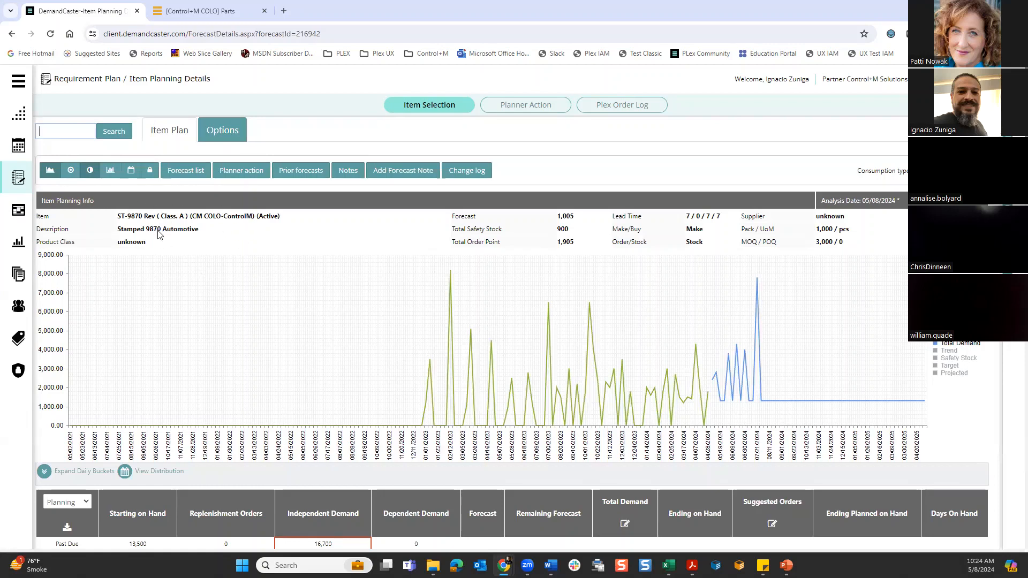
# - Switch to Plex, open the part detail of ST-9870 and check its Planning and Scheduling settings against the item planning info
pyautogui.click(190, 13)
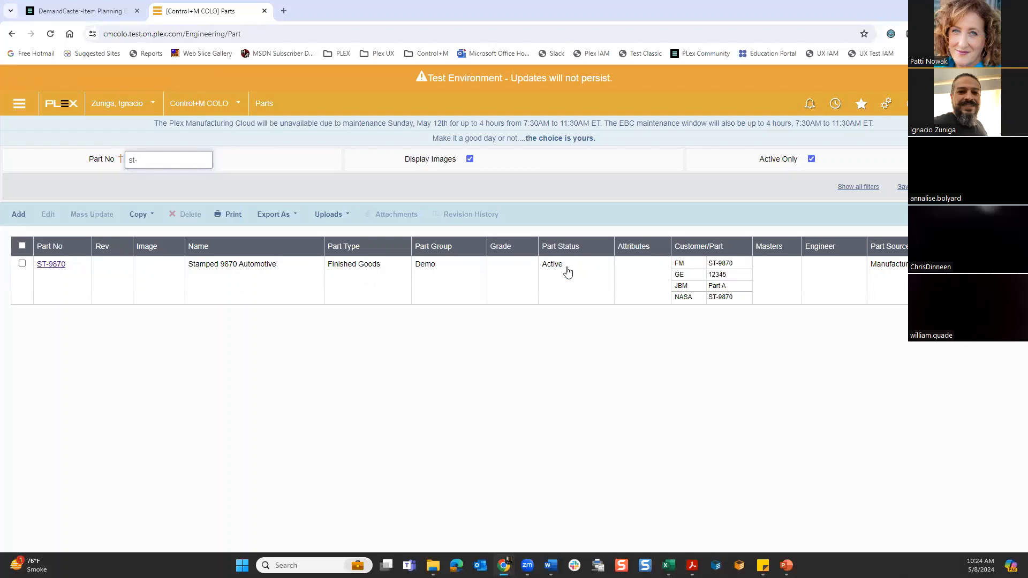
pyautogui.click(99, 15)
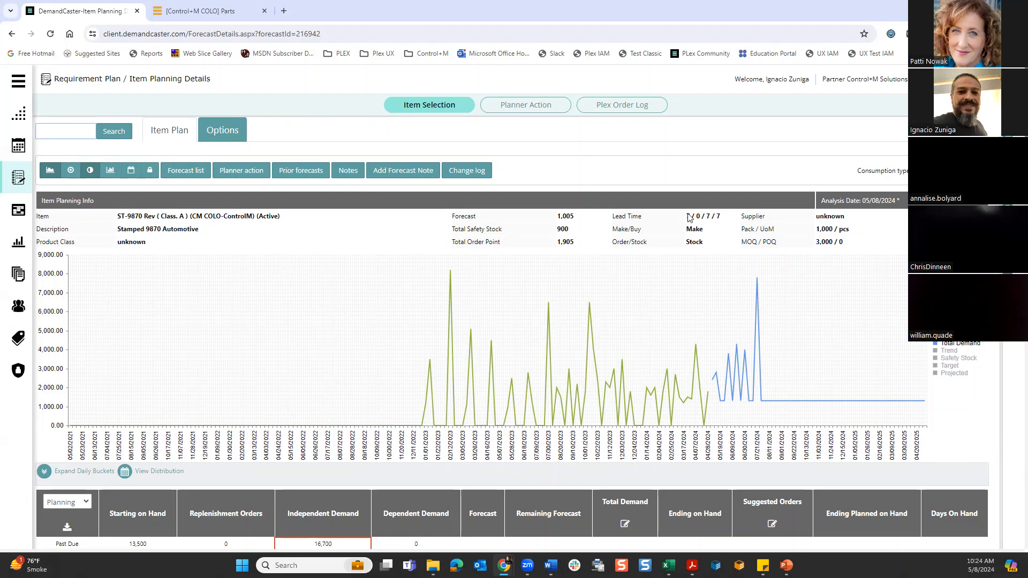
pyautogui.moveTo(688, 216)
pyautogui.click(193, 11)
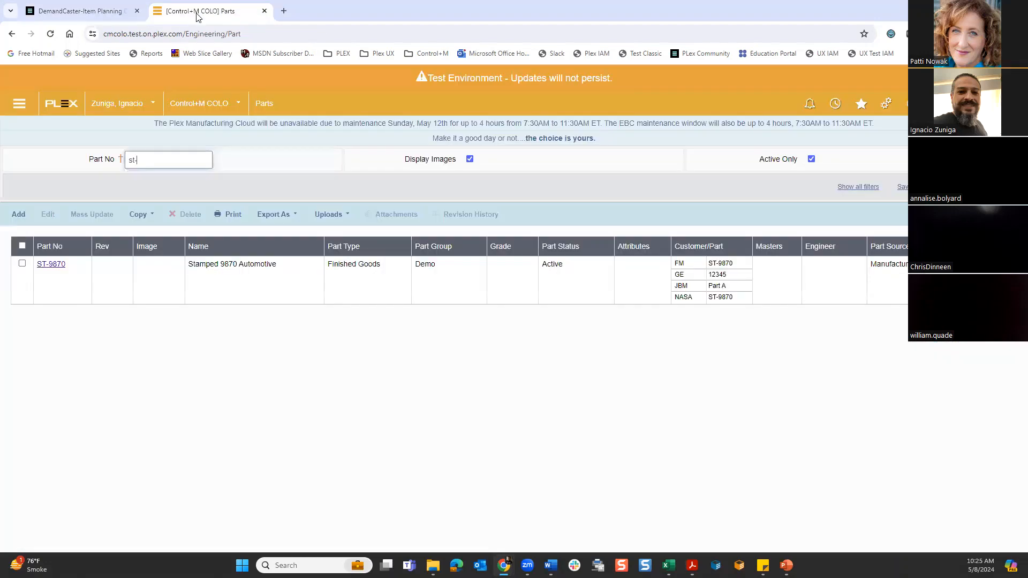
pyautogui.click(50, 266)
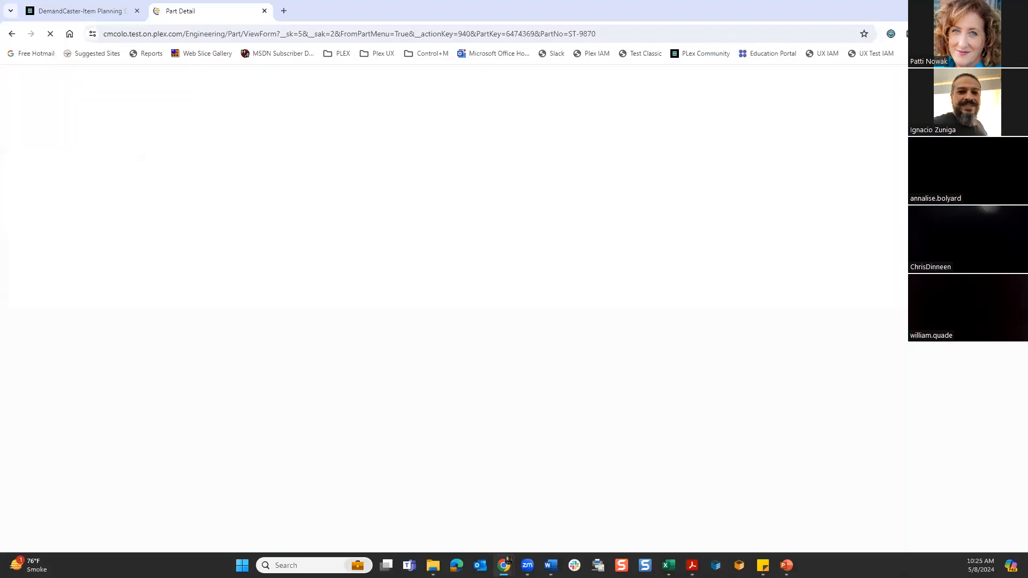
pyautogui.scroll(-5, 347, 362)
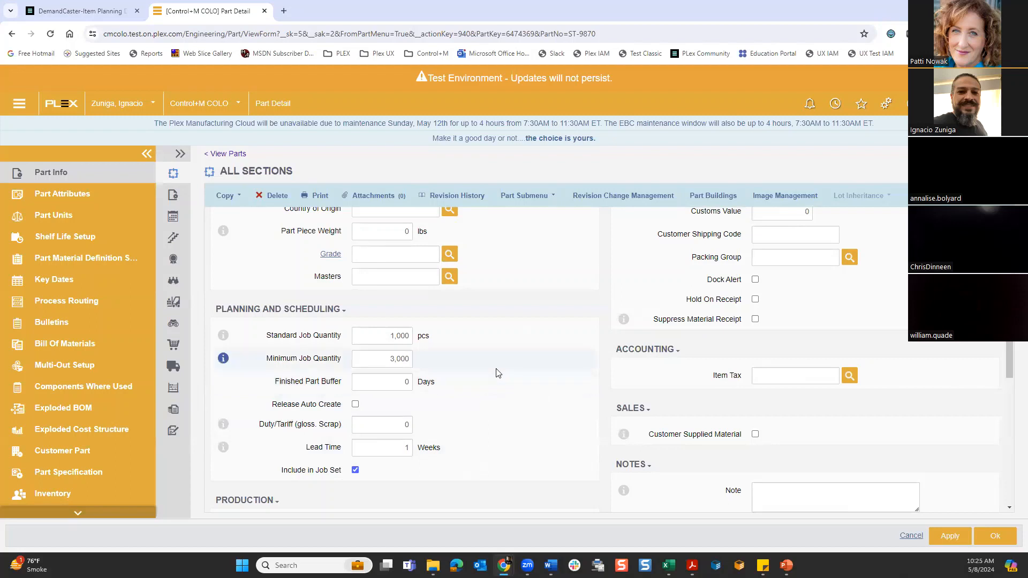
# - Return to DemandCaster and examine the weekly demand and suggested orders table for ST-9870 Rev
pyautogui.click(85, 12)
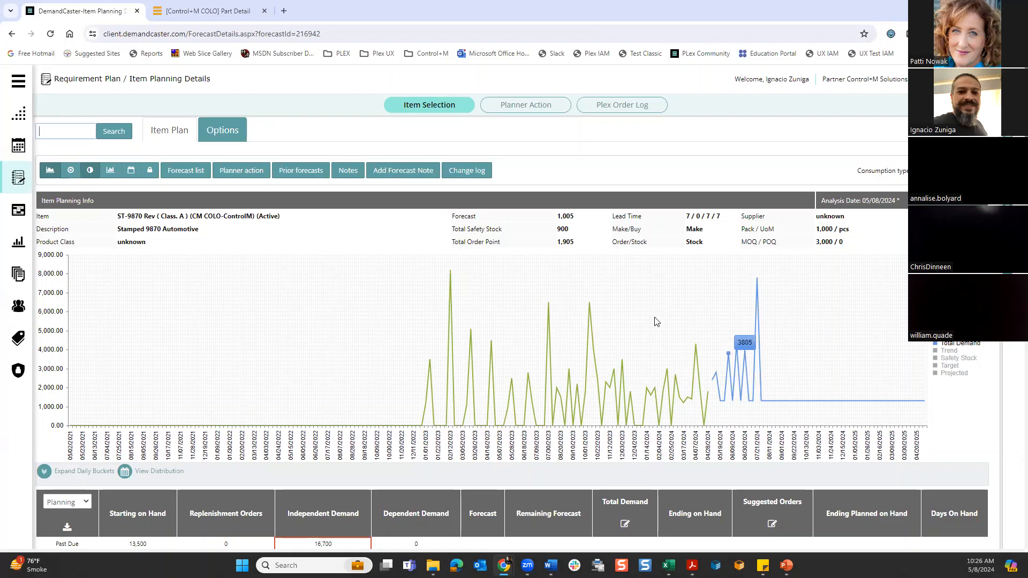
pyautogui.scroll(-3, 656, 321)
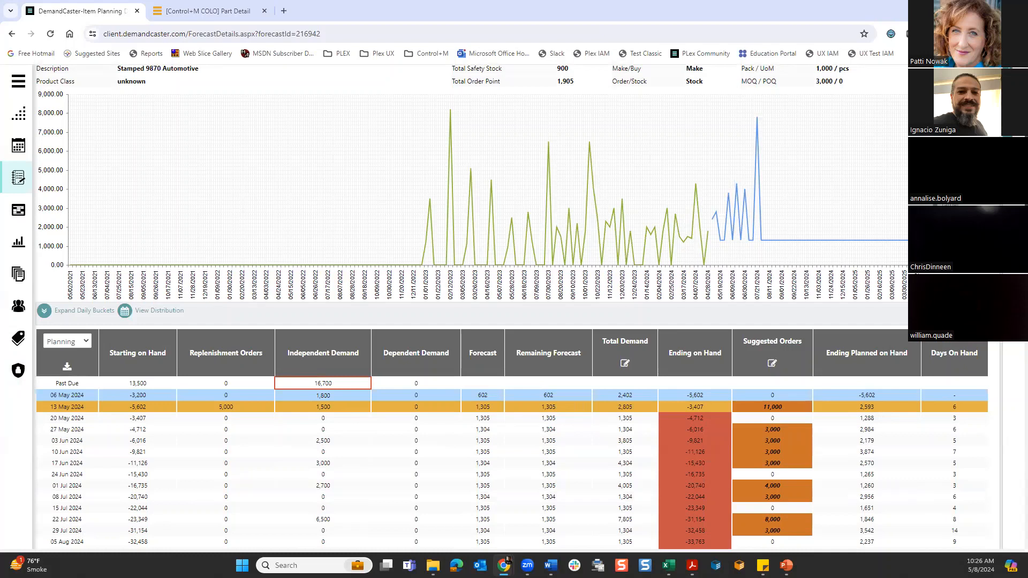
# - Examine the order details behind the weekly Independent Demand and Suggested Orders values, including the 13 May 2024 suggested order
pyautogui.scroll(-5, 511, 300)
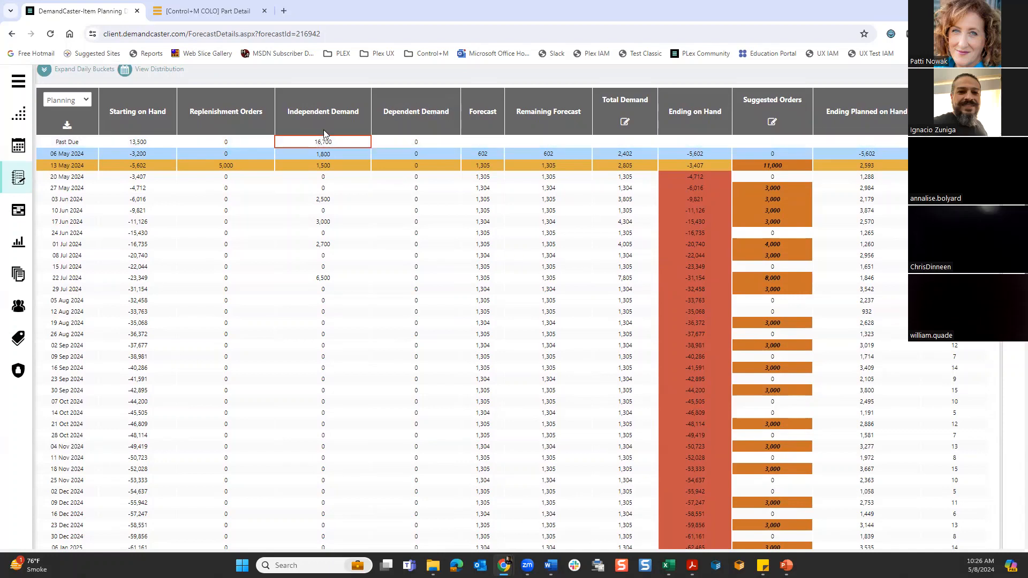
pyautogui.moveTo(324, 141)
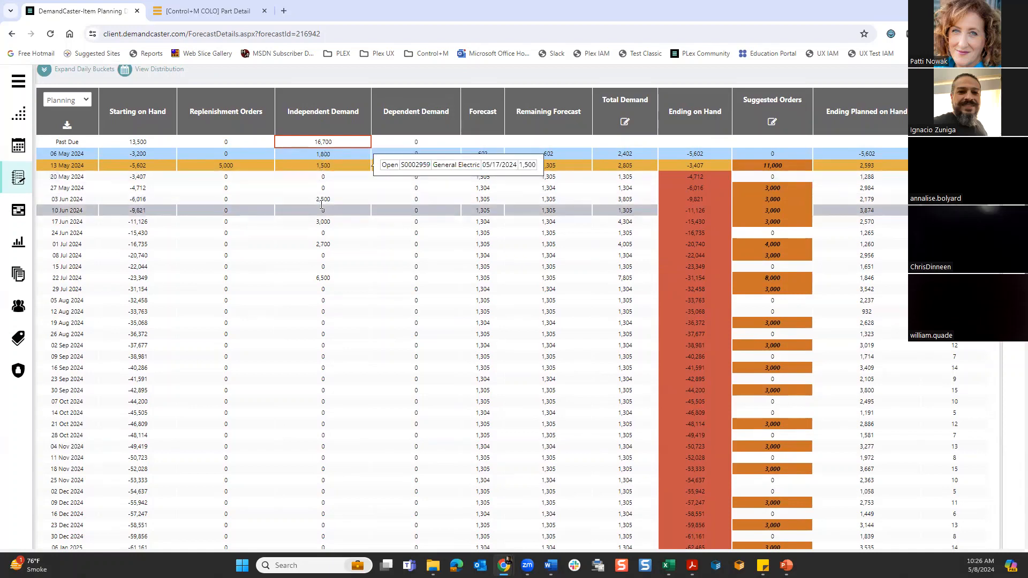
pyautogui.moveTo(324, 199)
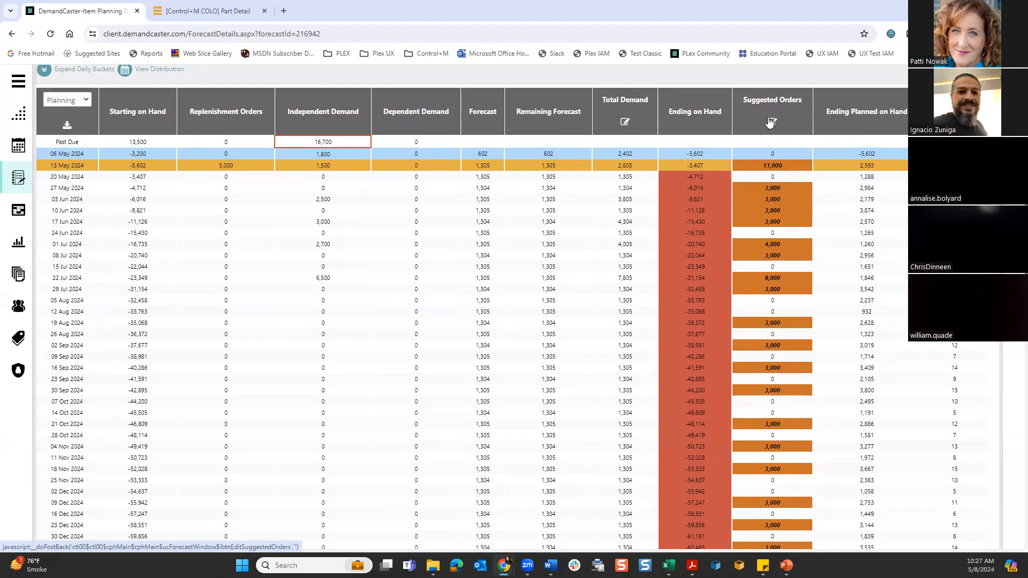
pyautogui.moveTo(773, 167)
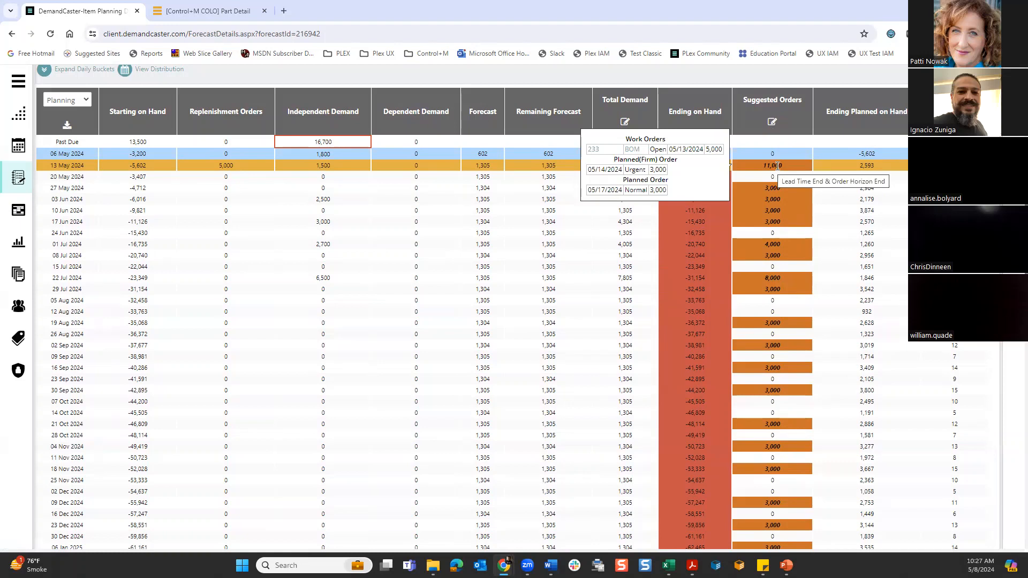
pyautogui.scroll(6, 376, 68)
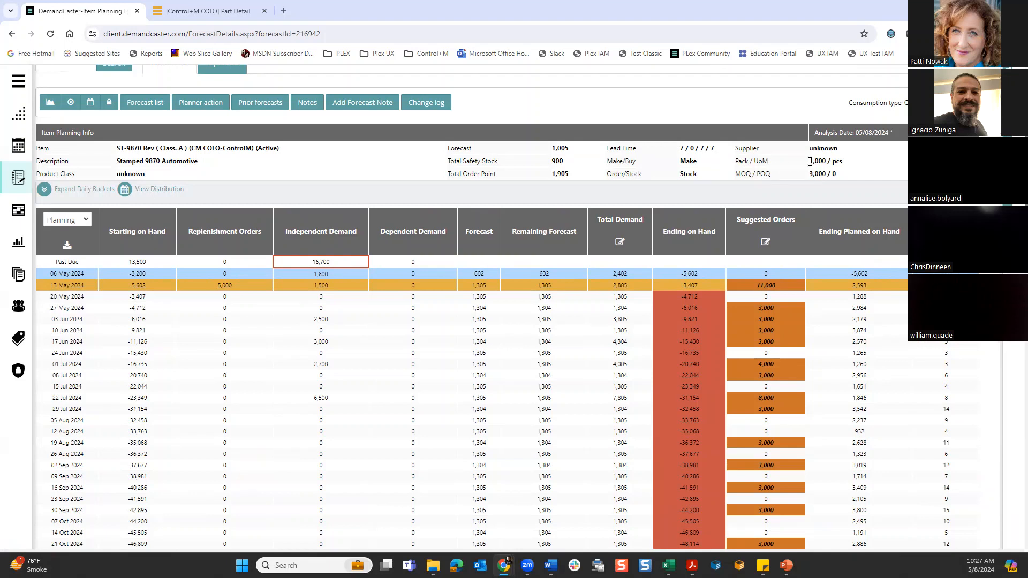
pyautogui.click(765, 282)
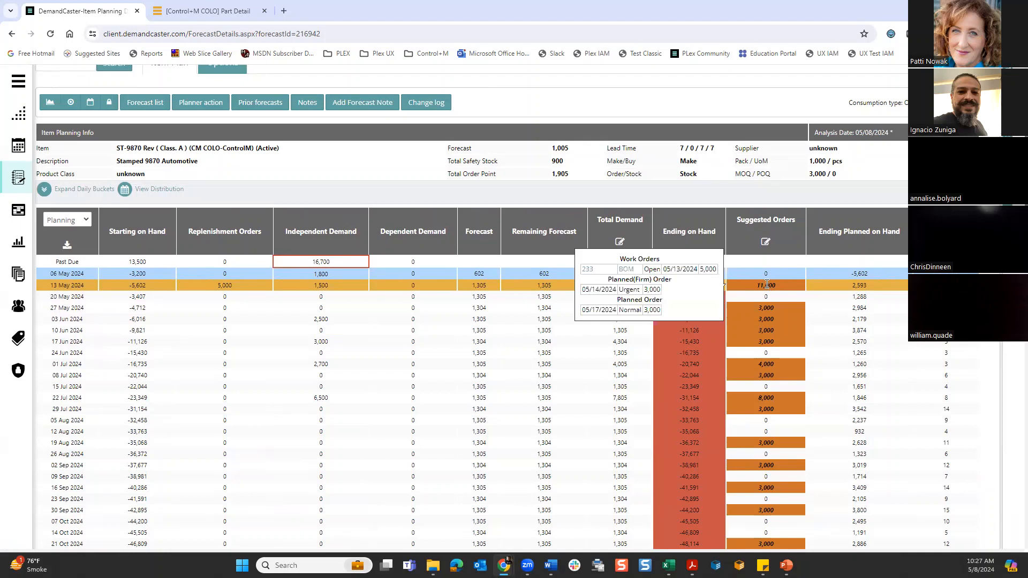
pyautogui.click(863, 345)
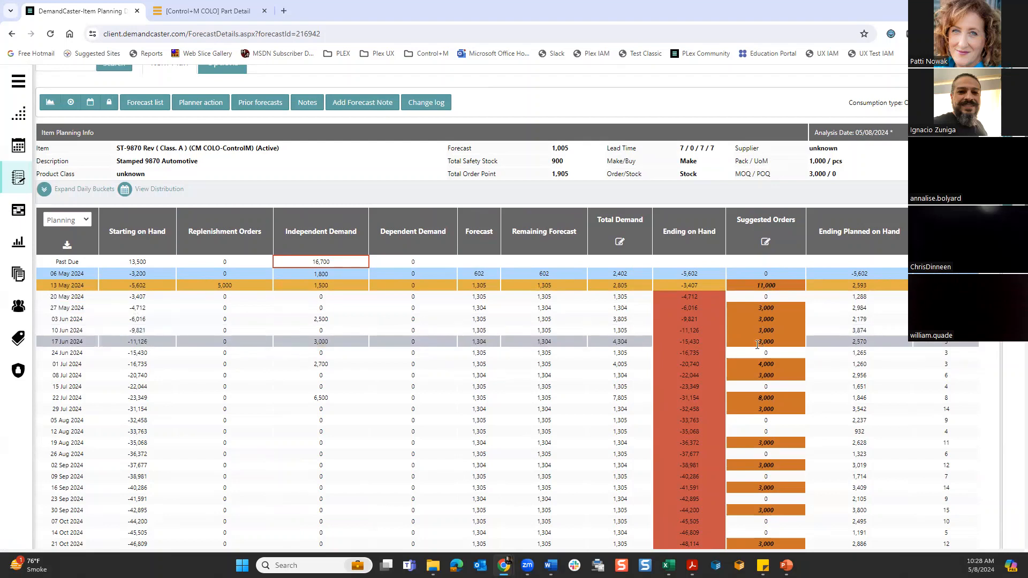
pyautogui.moveTo(757, 347)
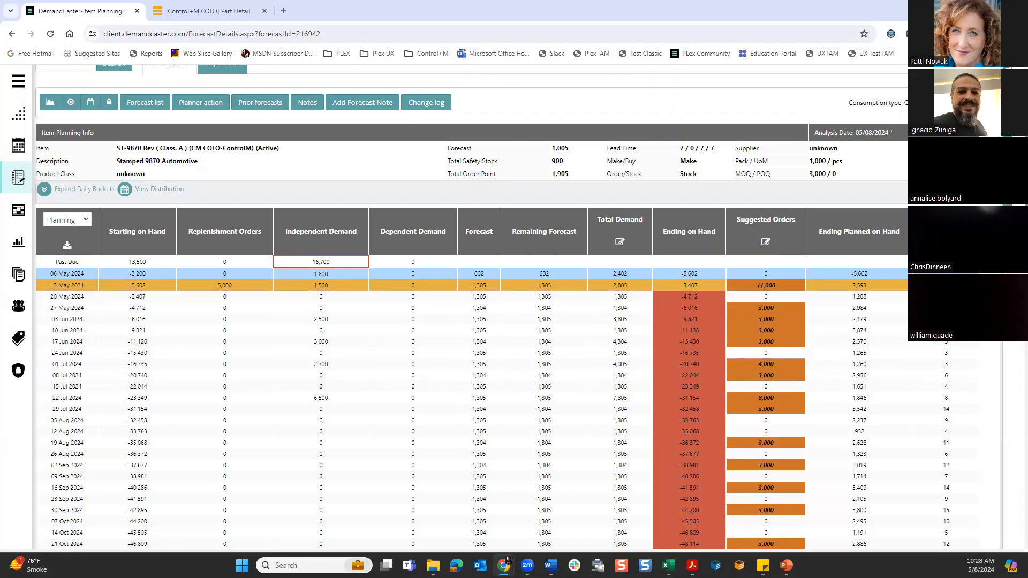
# - Review the remaining weekly buckets and the monthly demand history by customer for ST-9870 Rev
pyautogui.scroll(-8, 508, 306)
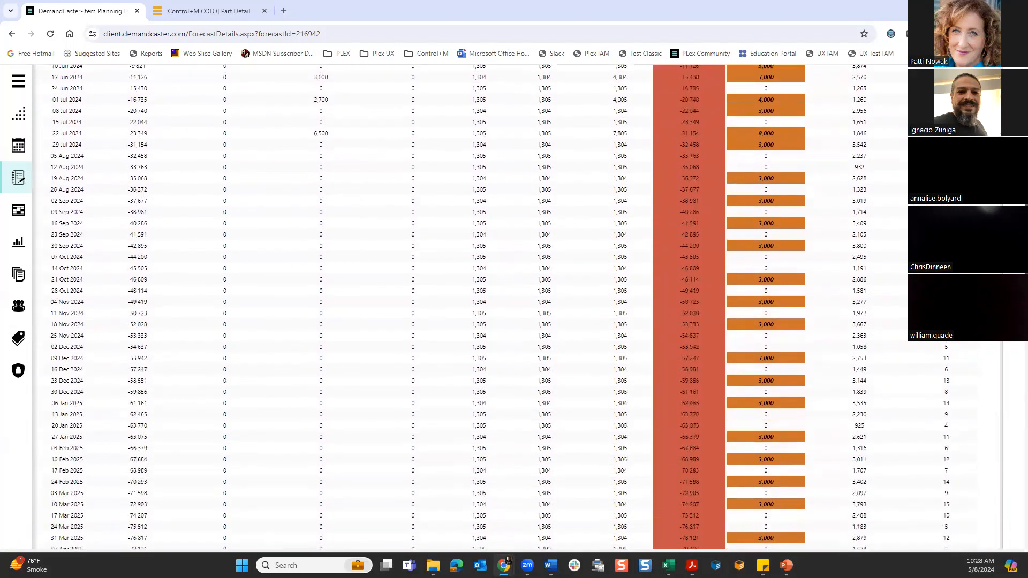
pyautogui.scroll(-1, 508, 307)
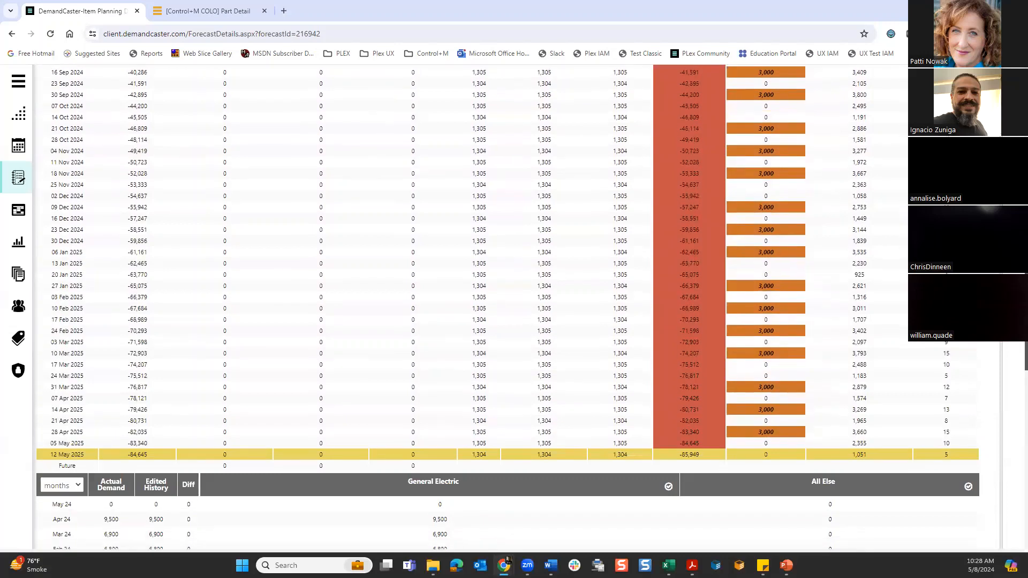
pyautogui.scroll(-1, 507, 307)
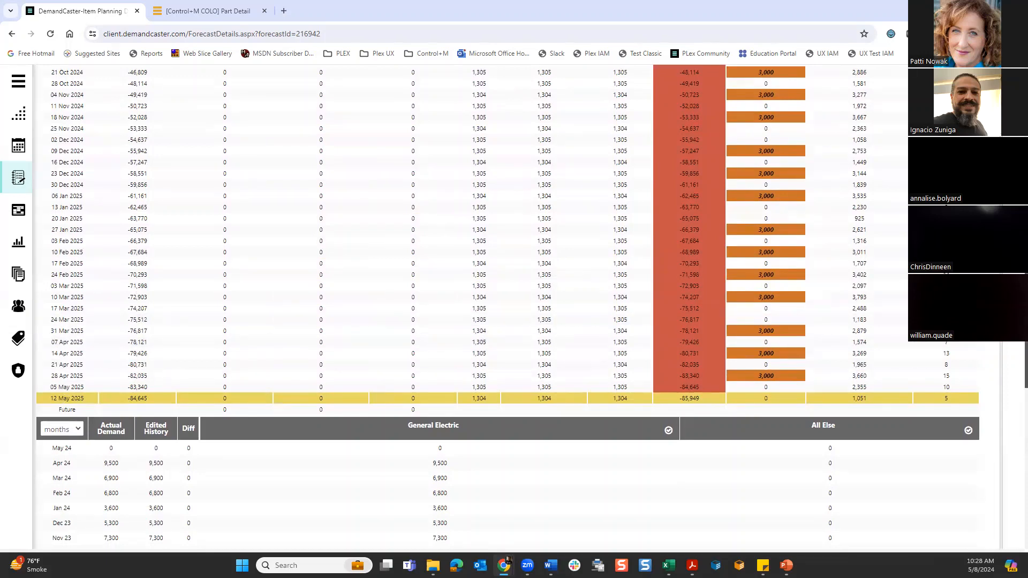
pyautogui.scroll(-3, 507, 302)
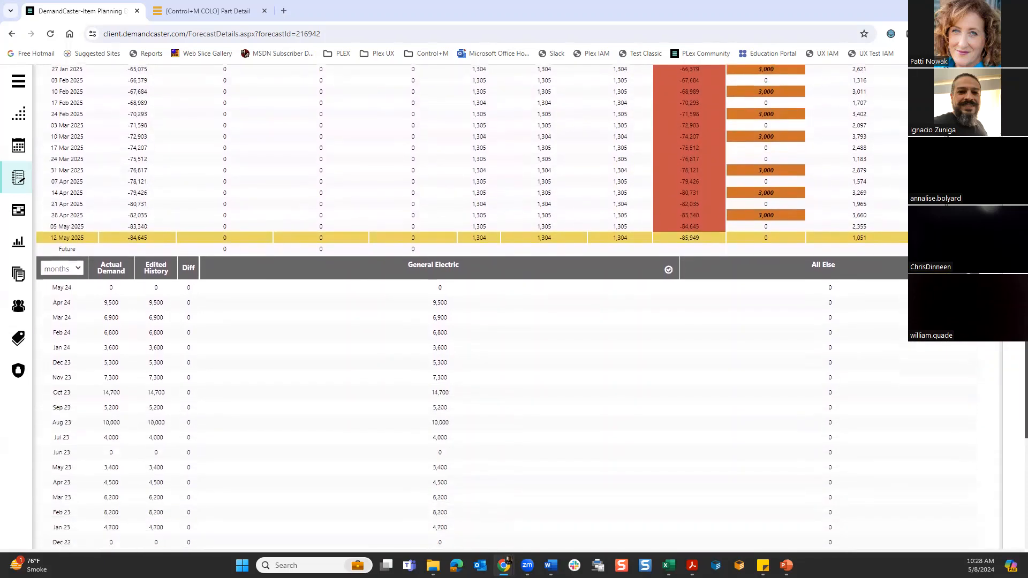
pyautogui.scroll(-2, 1013, 350)
pyautogui.scroll(-1, 1013, 366)
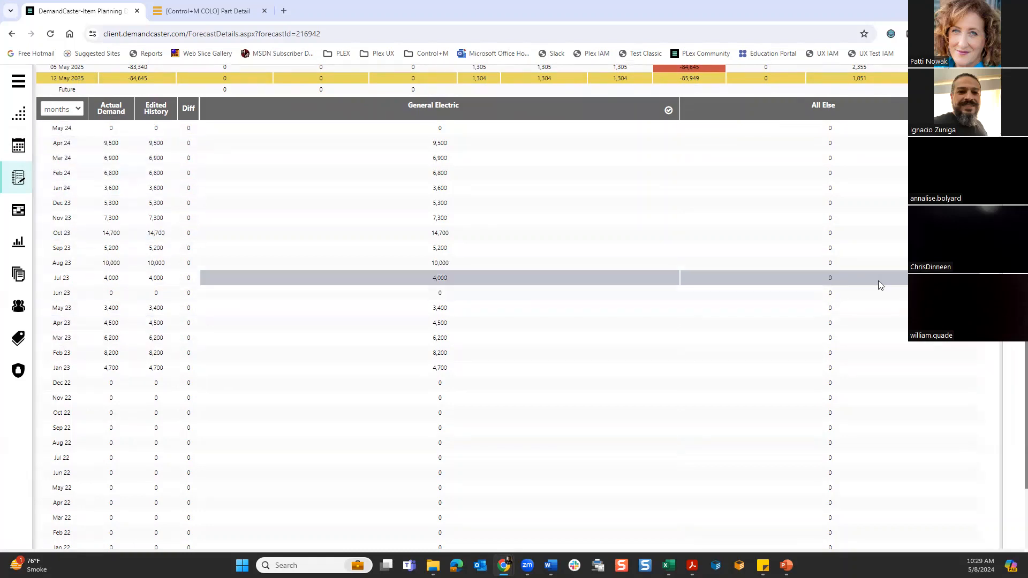
pyautogui.scroll(-5, 1013, 371)
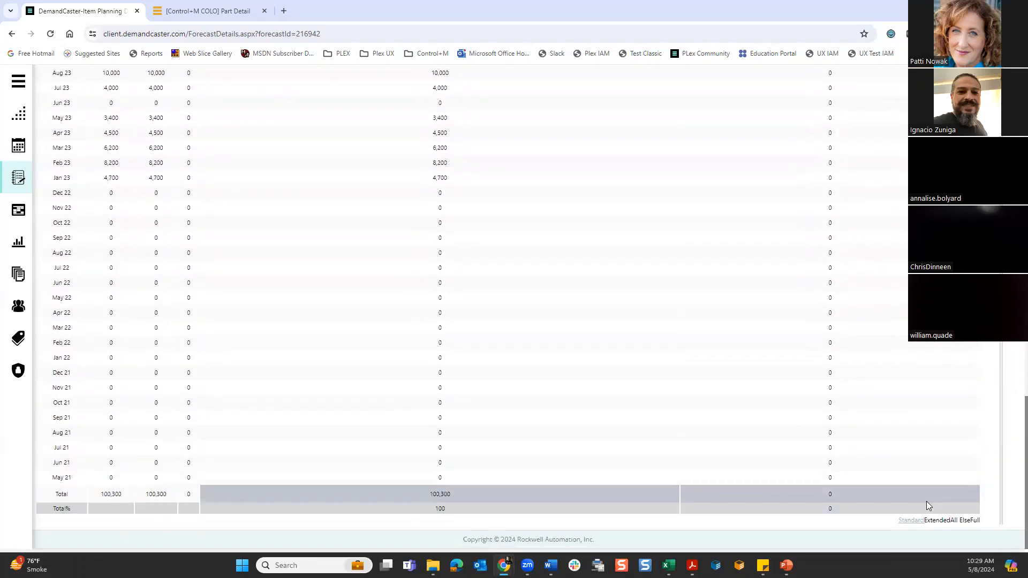
pyautogui.scroll(15, 1013, 457)
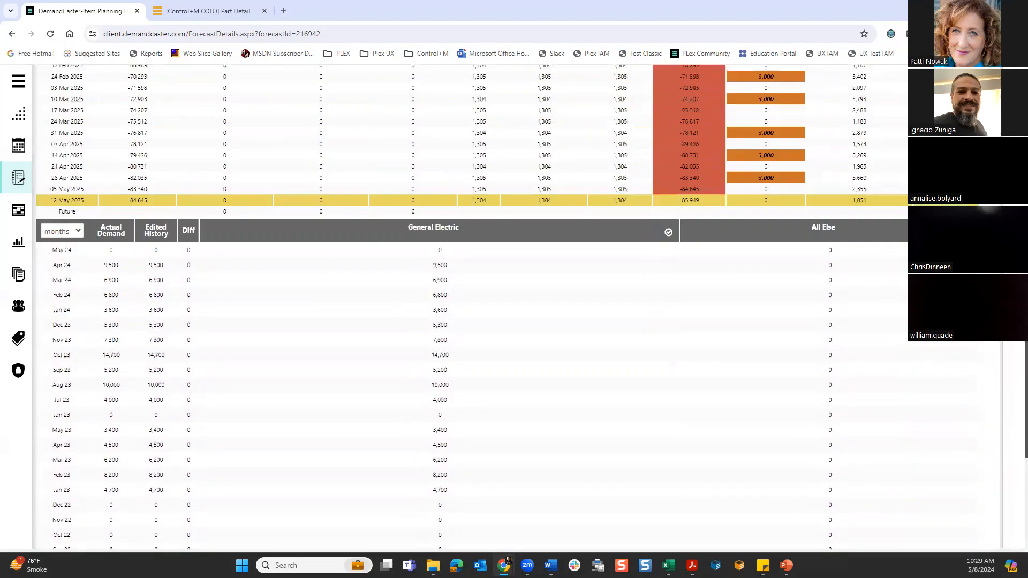
pyautogui.scroll(1, 1013, 458)
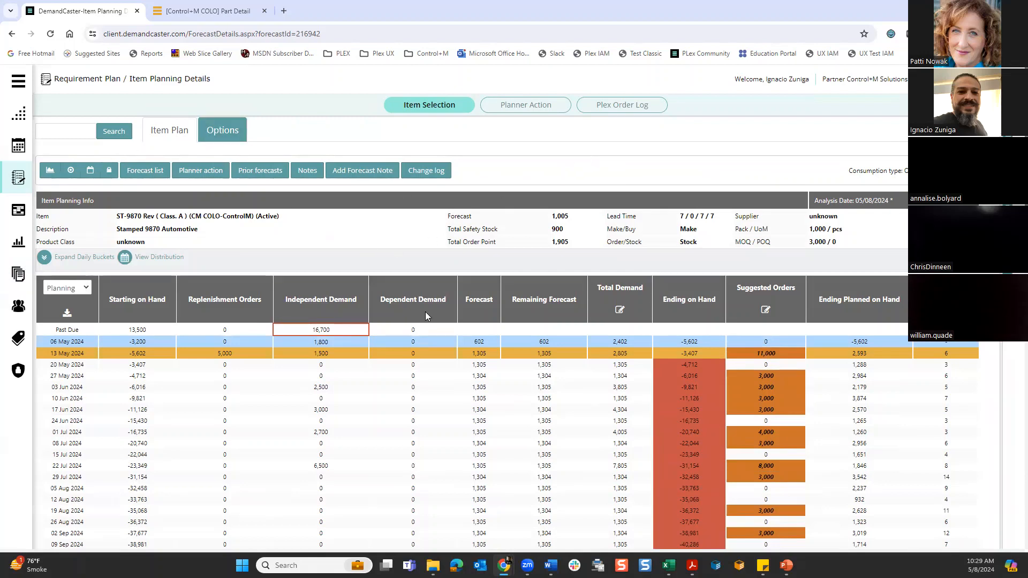
# - Open the planning options of ST-9870 Rev and view the user-defined service level choices under Safety Stock Settings
pyautogui.click(222, 141)
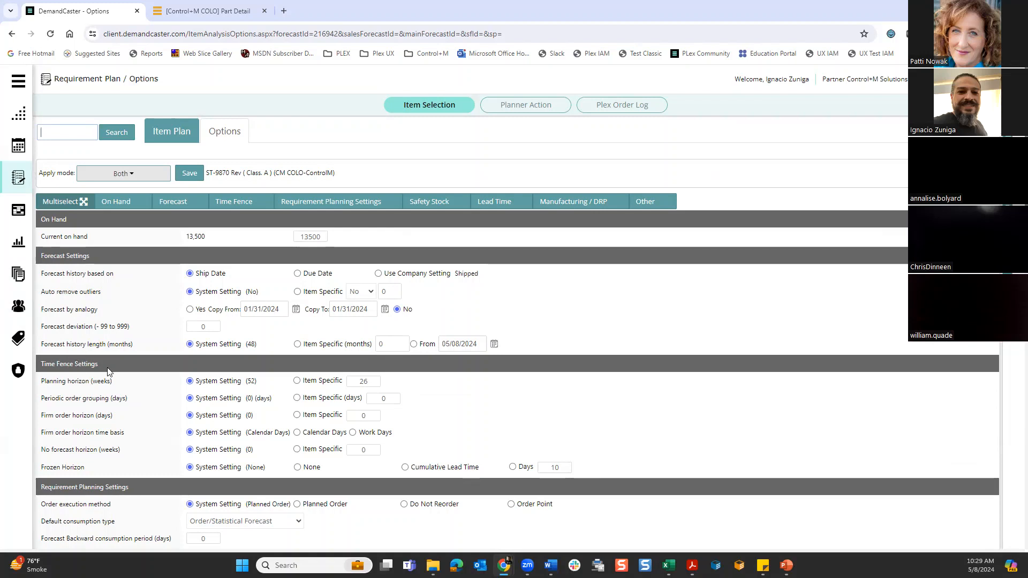
pyautogui.scroll(-6, 169, 435)
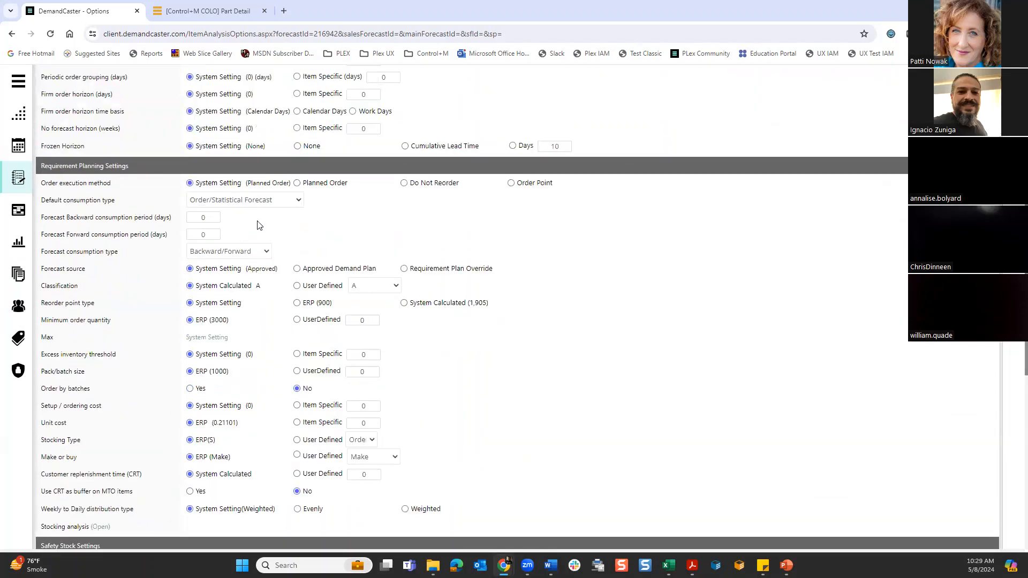
pyautogui.scroll(-6, 523, 287)
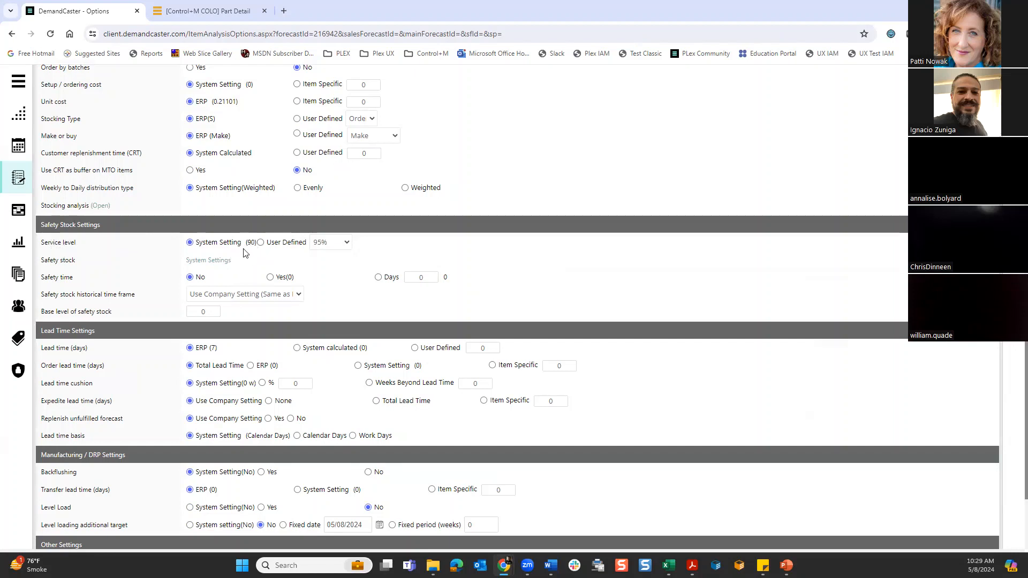
pyautogui.click(327, 245)
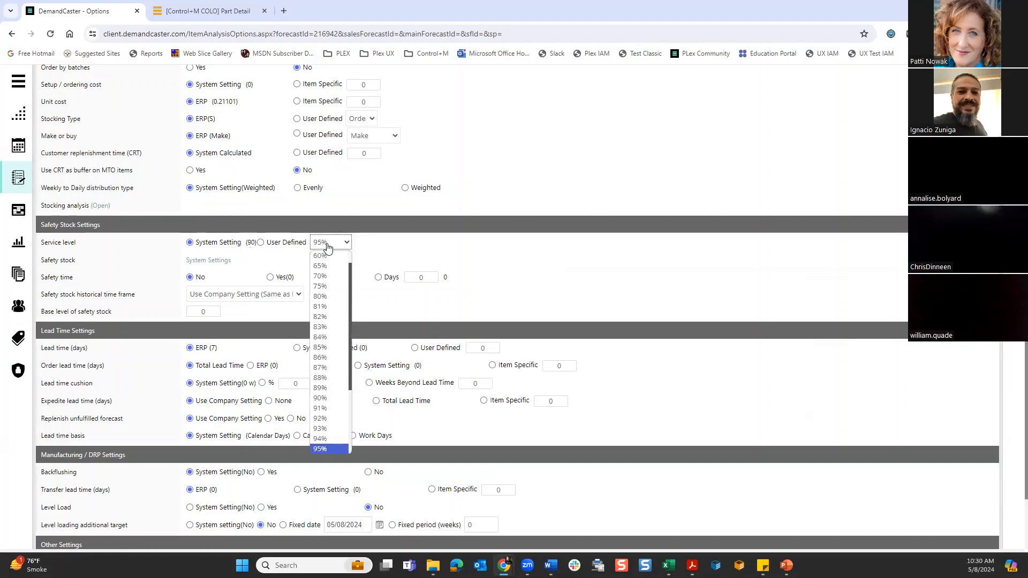
pyautogui.moveTo(351, 282); pyautogui.dragTo(346, 352)
pyautogui.click(568, 277)
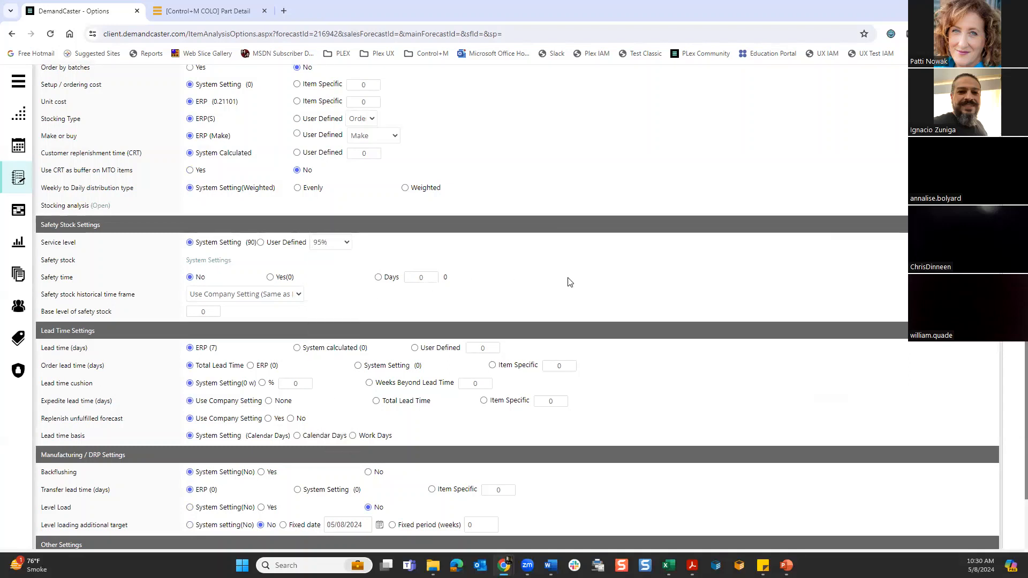
# - Try the Std. Dev. and Days safety stock methods, basing Days on Forecast and on Total Demand
pyautogui.click(208, 260)
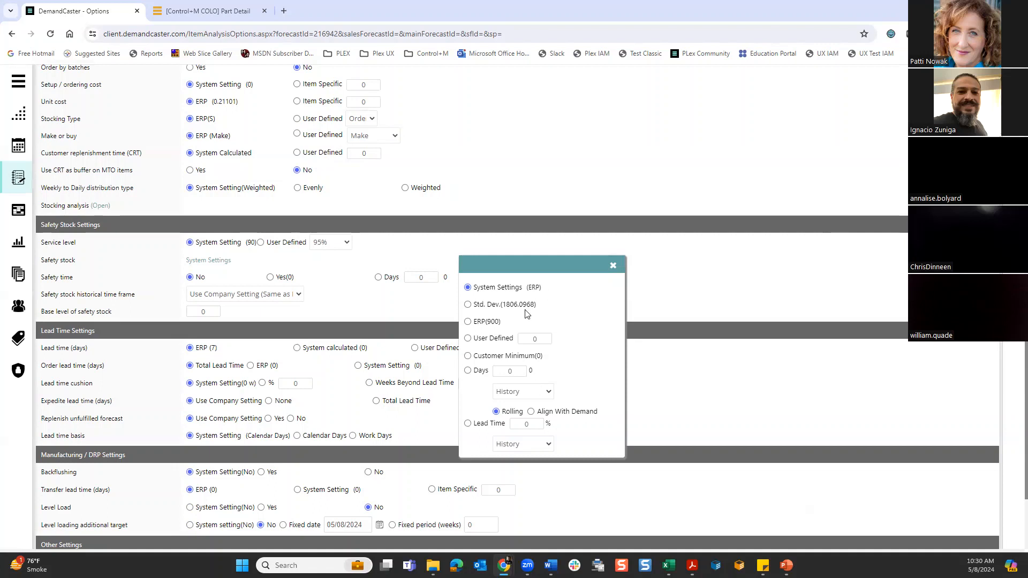
pyautogui.click(468, 305)
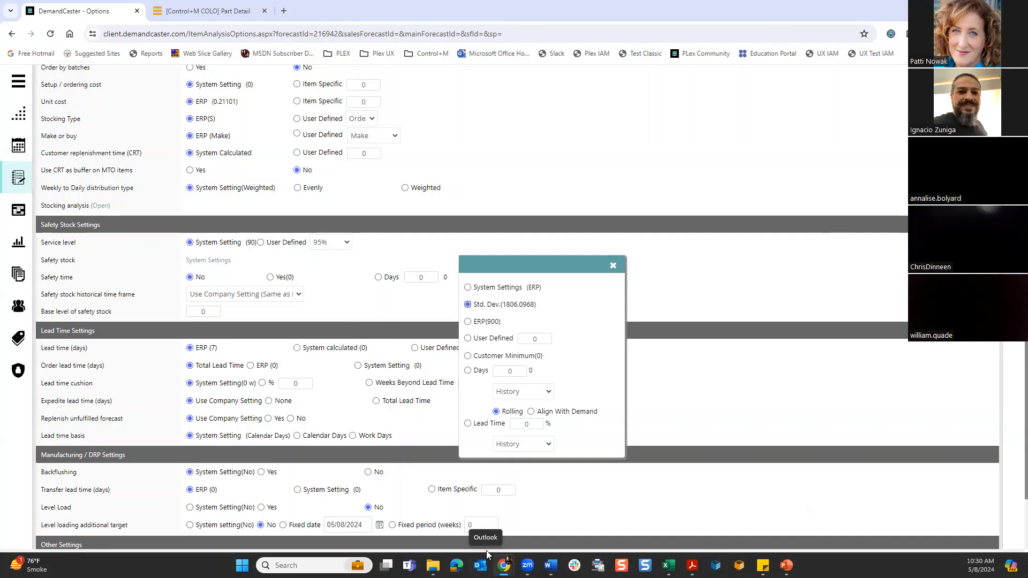
pyautogui.click(467, 370)
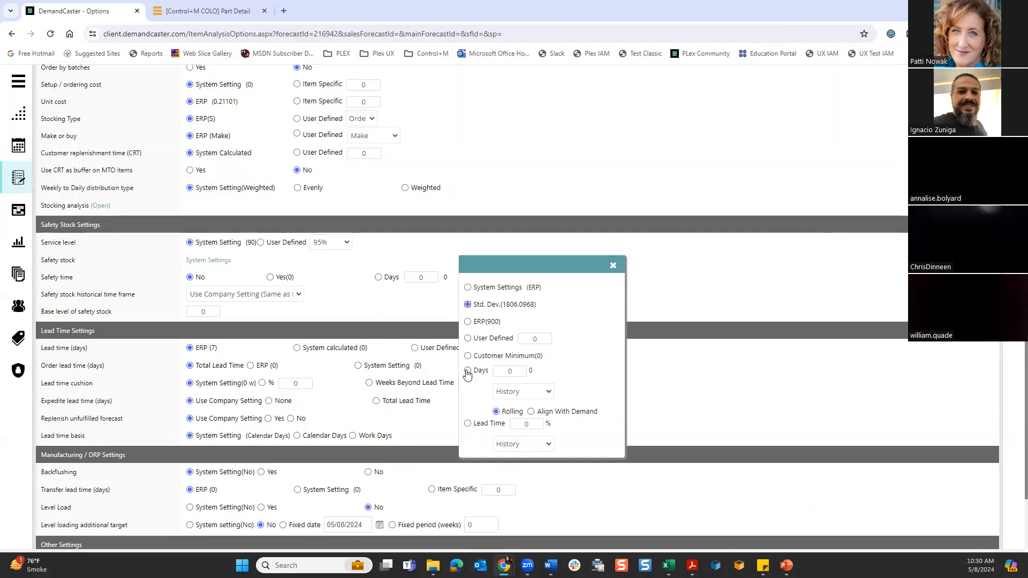
pyautogui.click(549, 391)
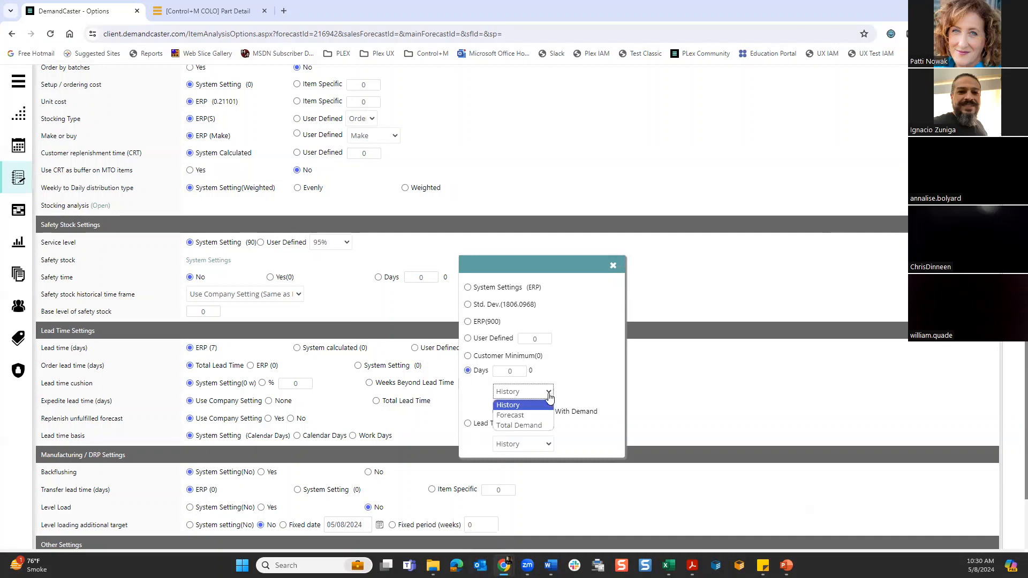
pyautogui.click(542, 421)
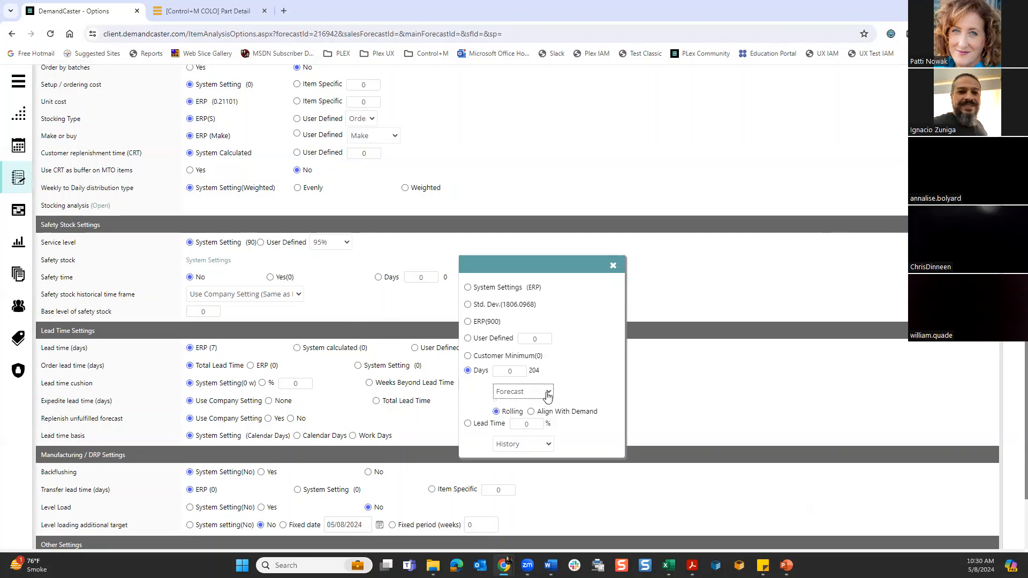
pyautogui.click(546, 392)
pyautogui.click(526, 427)
# - Return the safety stock method to System Settings (ERP) and close the safety stock choices
pyautogui.click(613, 267)
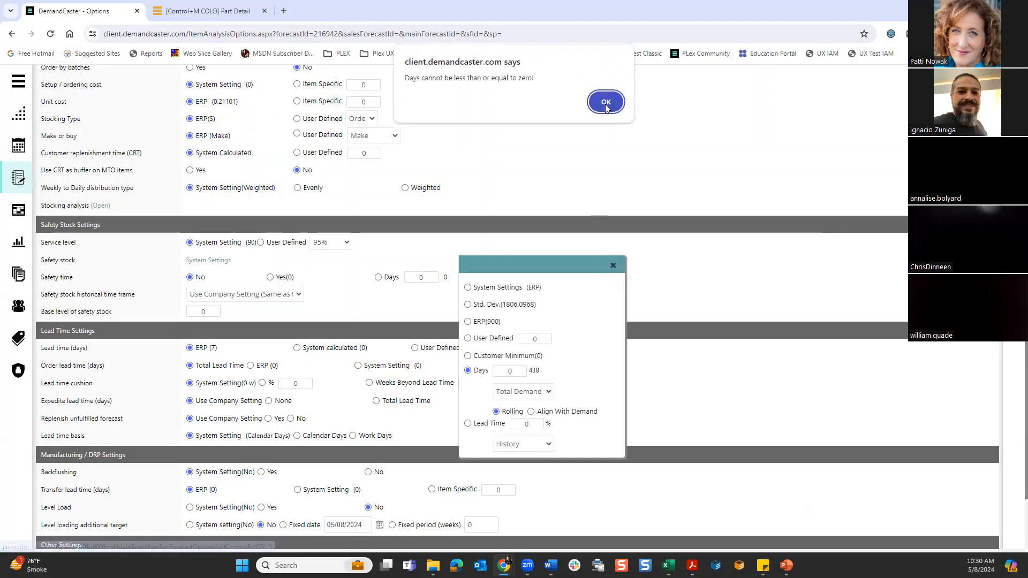
pyautogui.click(607, 101)
pyautogui.click(468, 288)
pyautogui.click(614, 267)
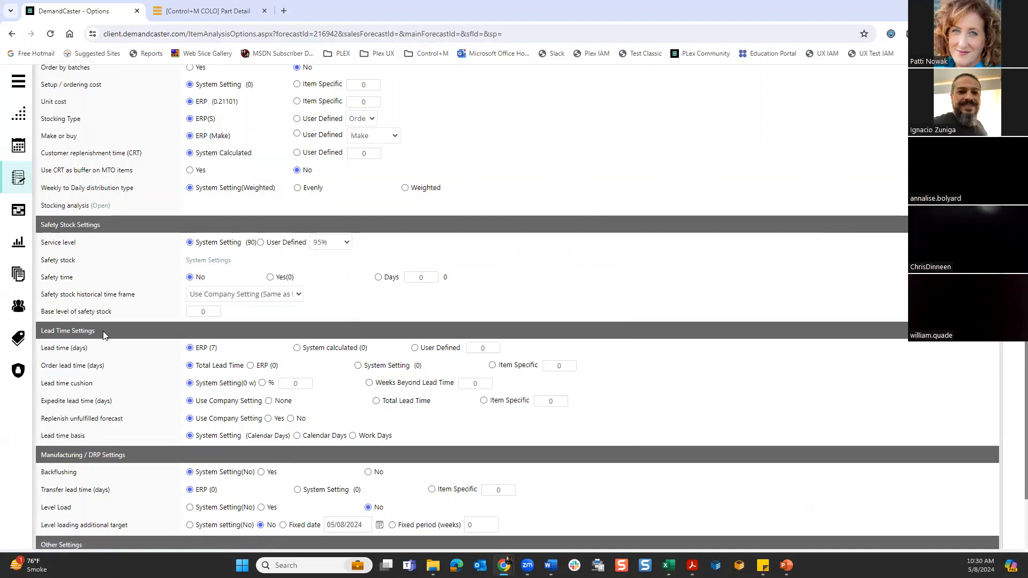
# - Enter 15 days as the user-defined lead time in the Lead Time Settings
pyautogui.scroll(-3, 137, 351)
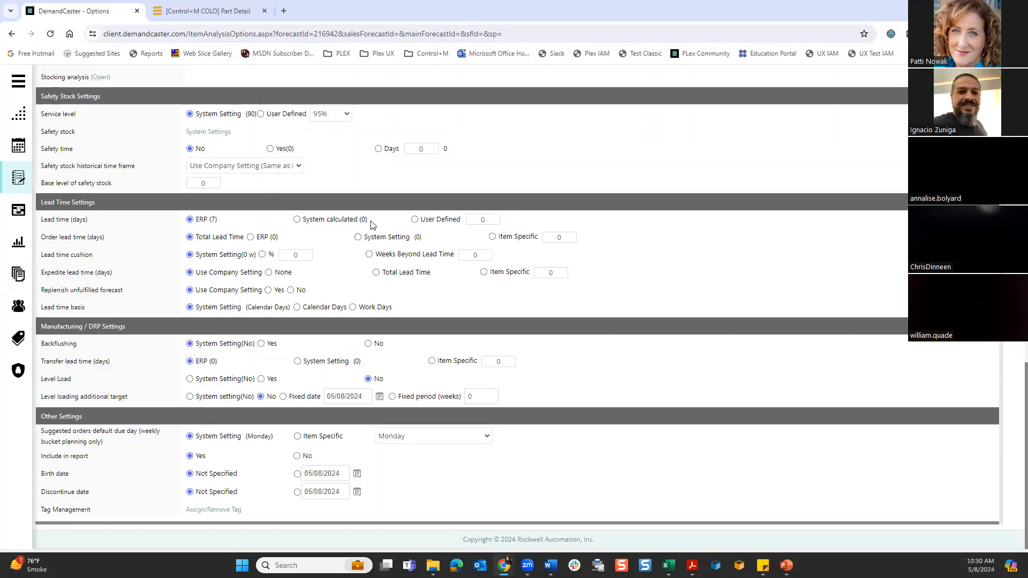
pyautogui.click(480, 217)
pyautogui.write('15')
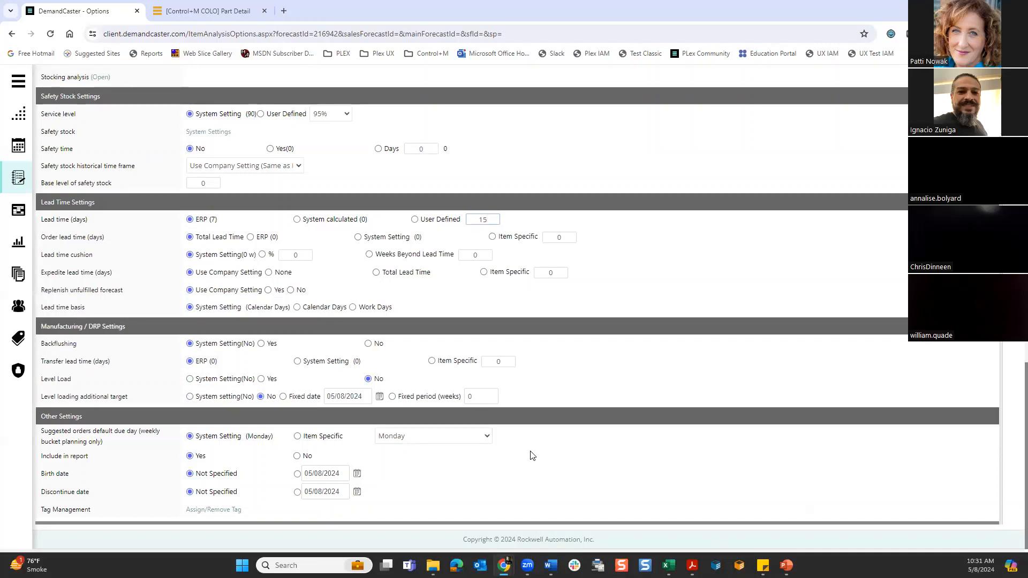
# - Review the item's planning settings and view the user-defined Stocking Type choices under Requirement Planning Settings
pyautogui.scroll(15, 418, 389)
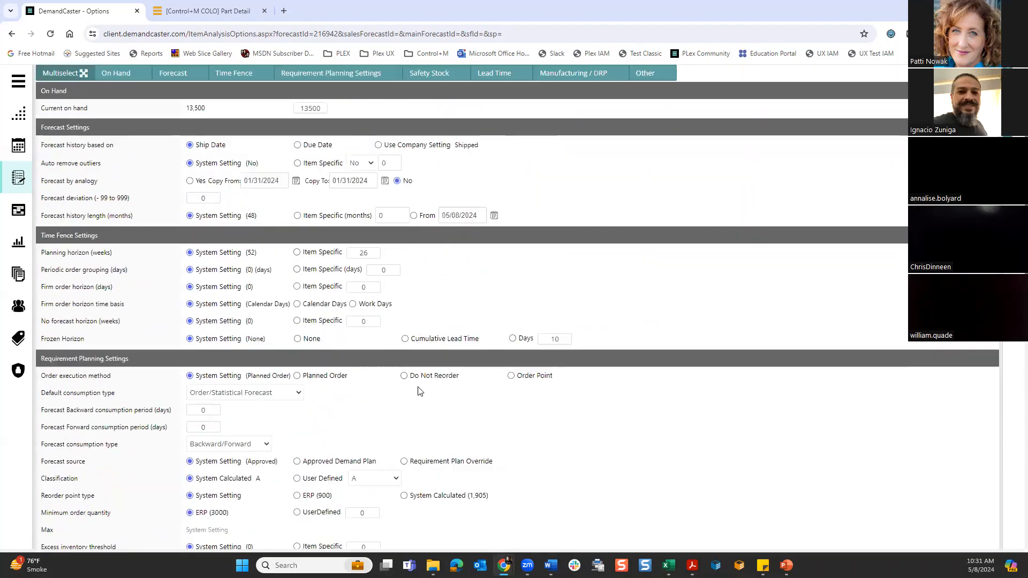
pyautogui.scroll(3, 419, 391)
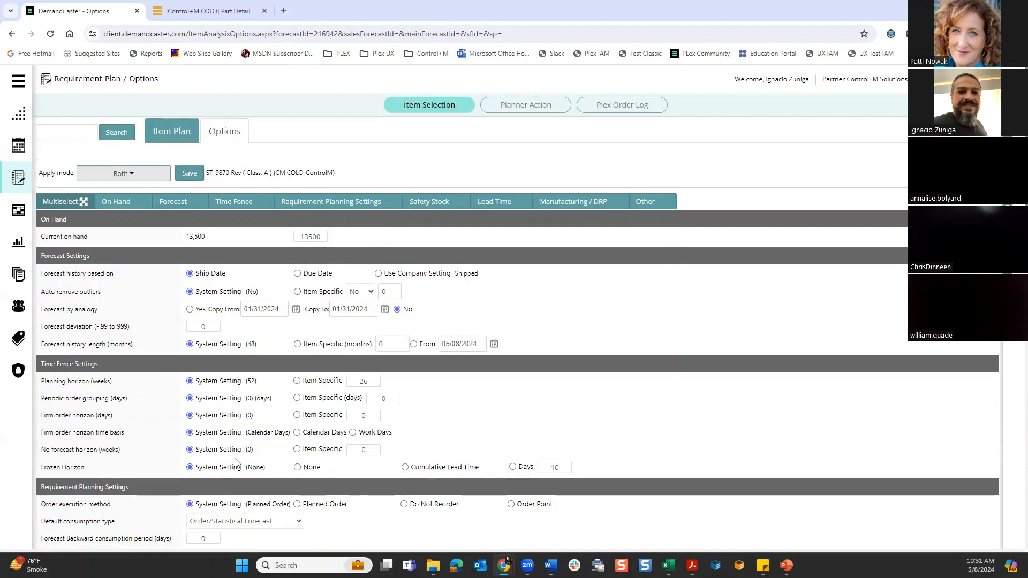
pyautogui.scroll(-3, 234, 464)
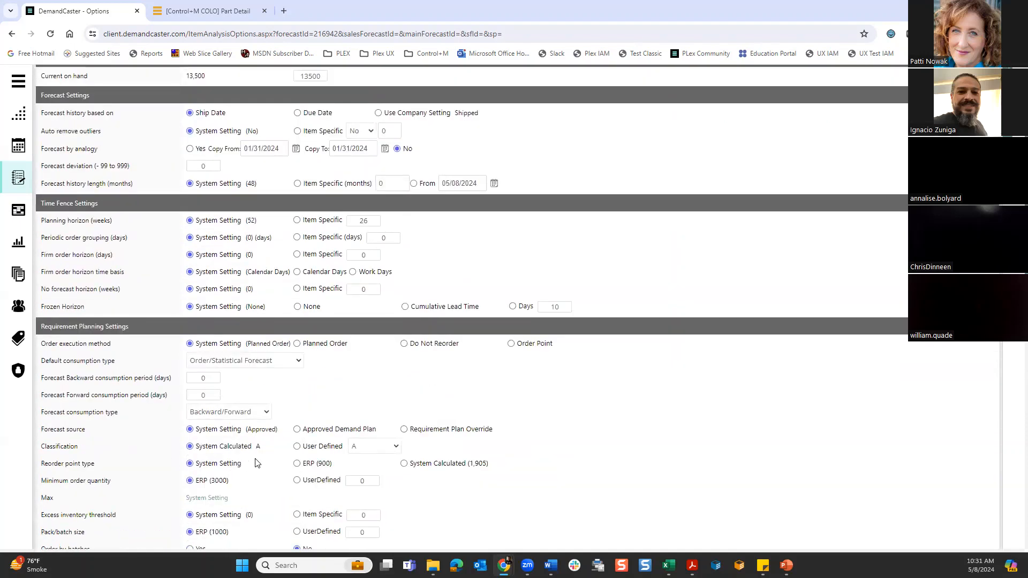
pyautogui.scroll(-3, 255, 462)
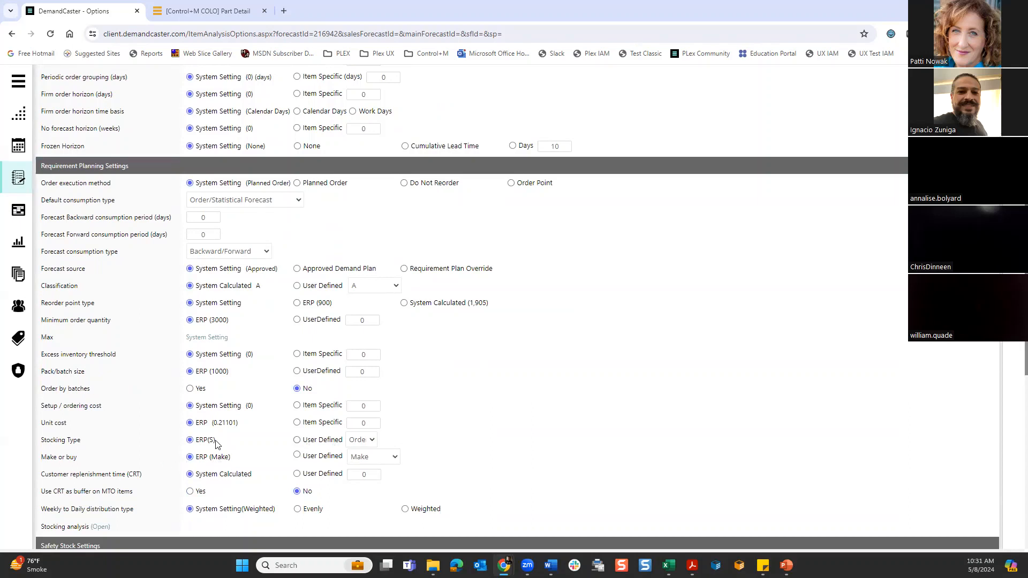
pyautogui.click(371, 442)
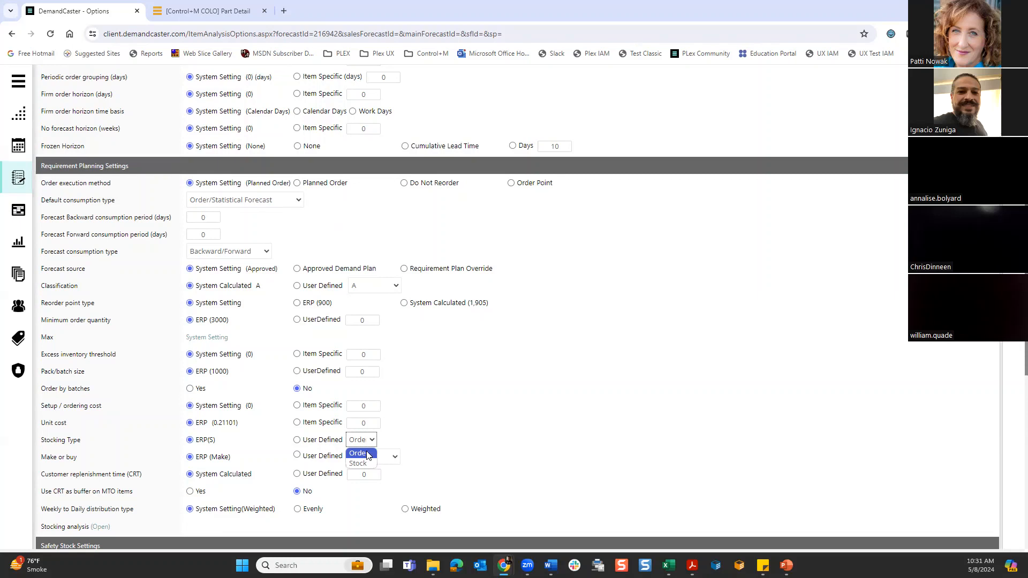
pyautogui.click(542, 445)
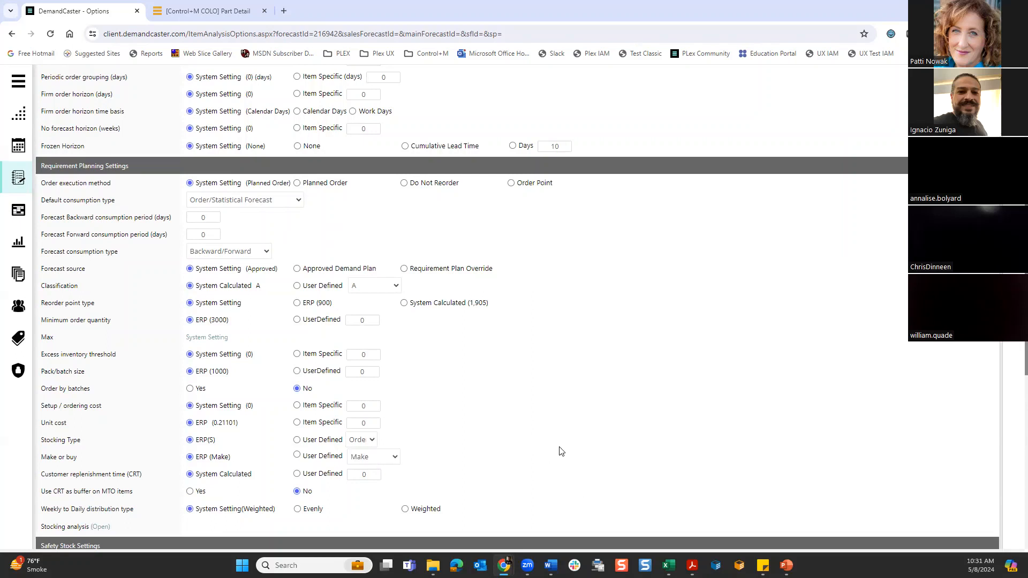
pyautogui.scroll(3, 606, 316)
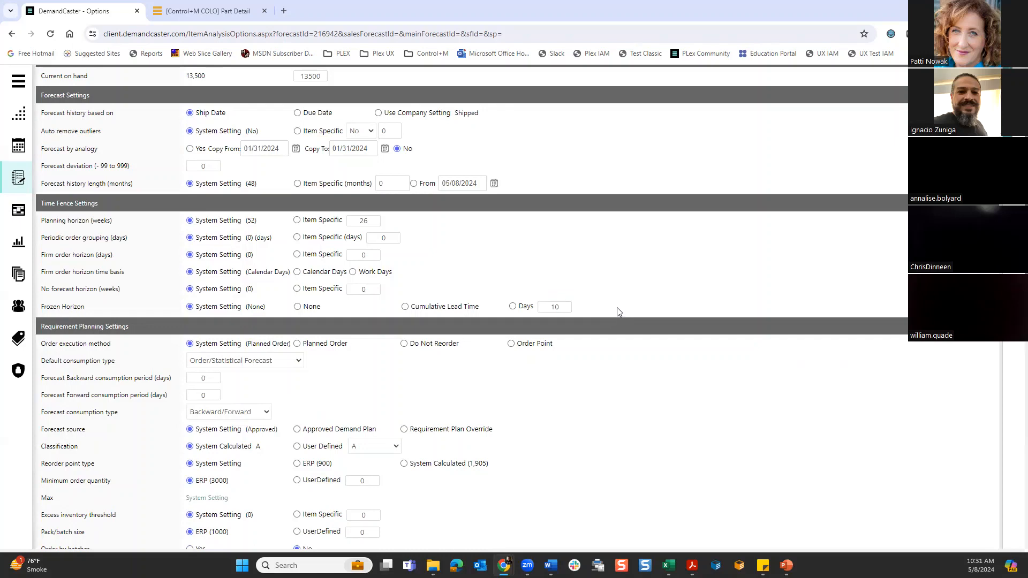
pyautogui.scroll(3, 617, 312)
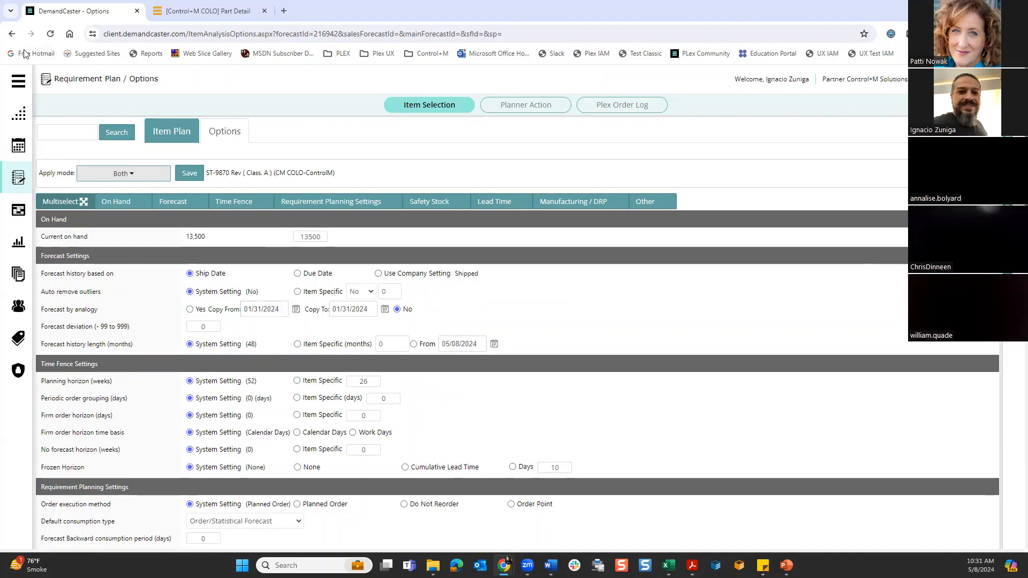
# - Return to the ST-9870 item plan, open the Ingot component's plan, and view the parent work orders behind its 10 Jun 2024 dependent demand
pyautogui.click(12, 34)
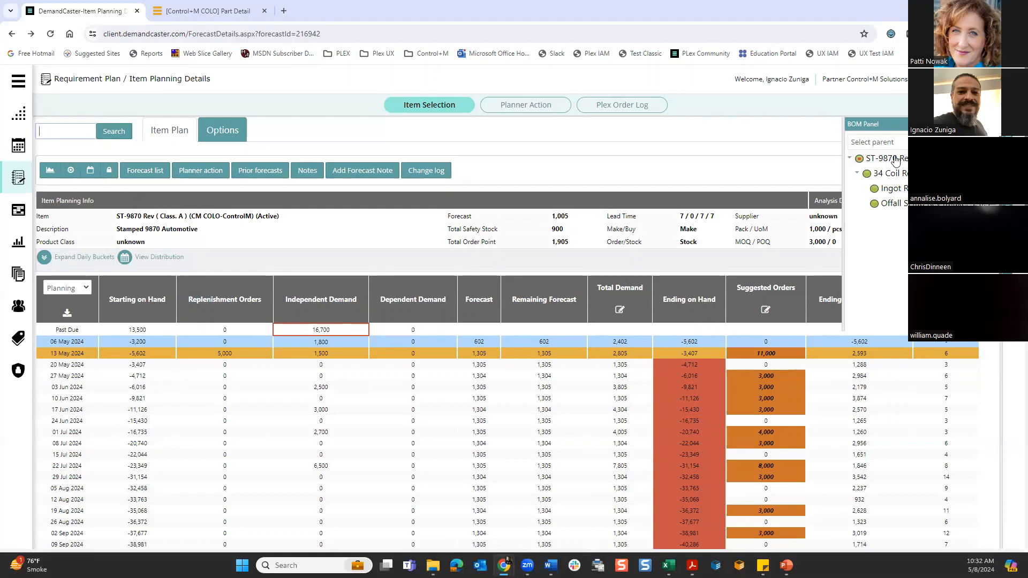
pyautogui.click(902, 192)
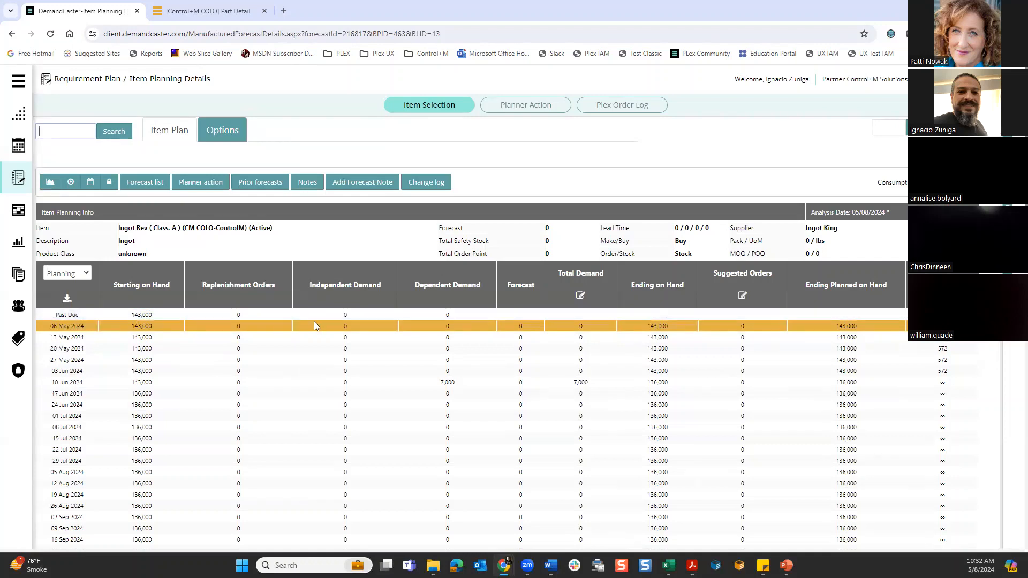
pyautogui.moveTo(449, 383)
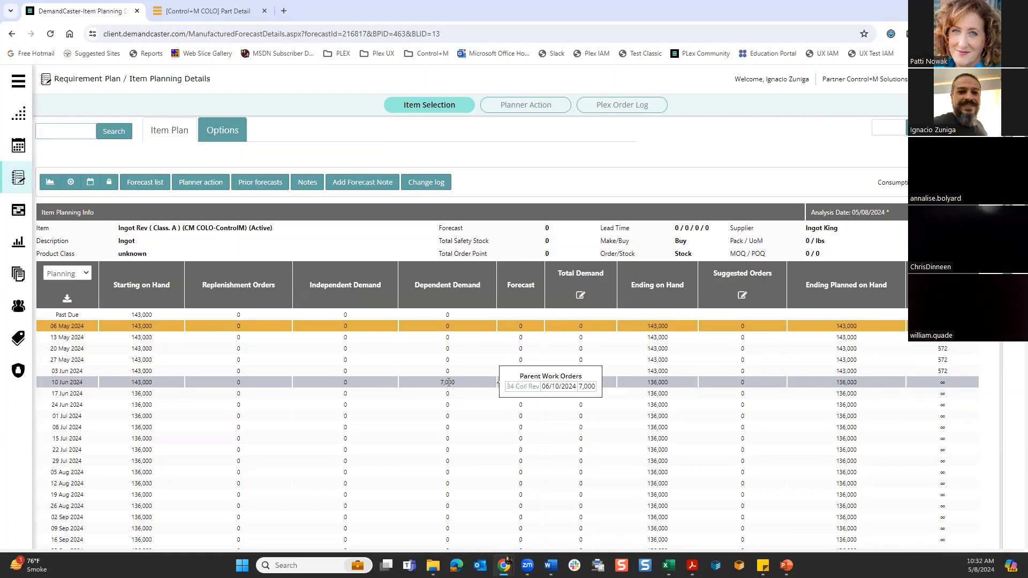
# - Go back from the Ingot component to the parent ST-9870 plan and show its bill of materials
pyautogui.moveTo(996, 214)
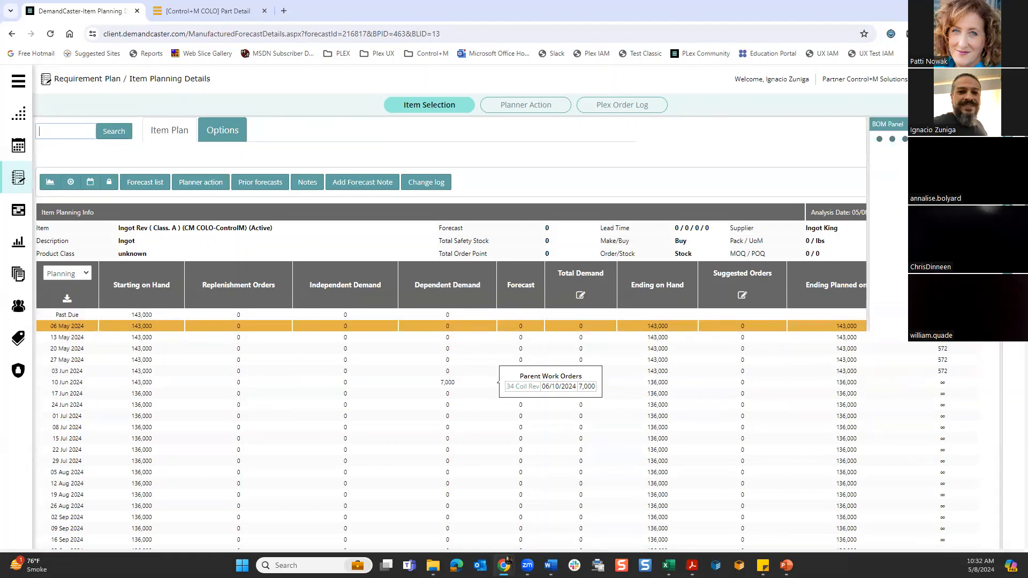
pyautogui.click(891, 173)
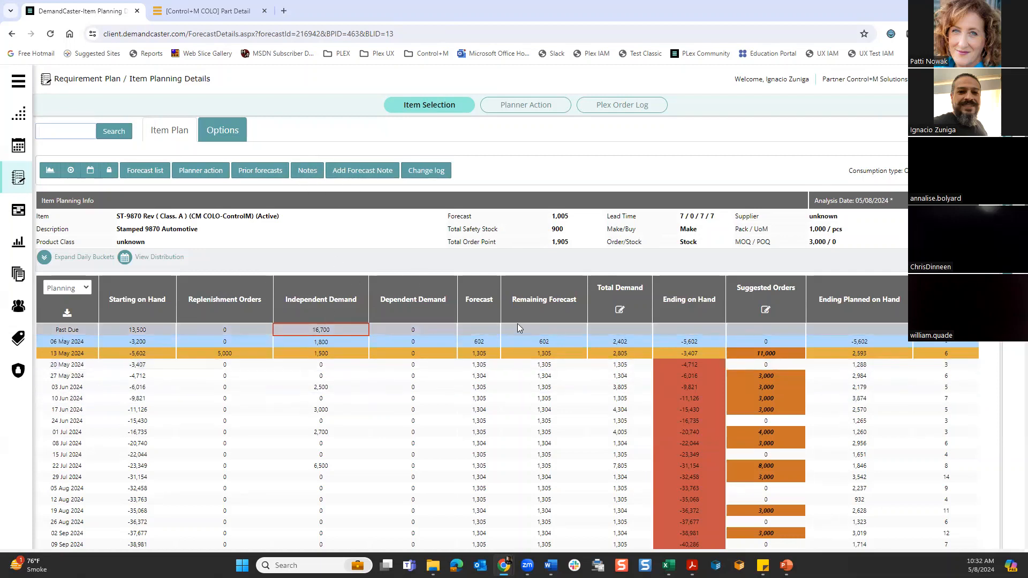
pyautogui.click(1007, 225)
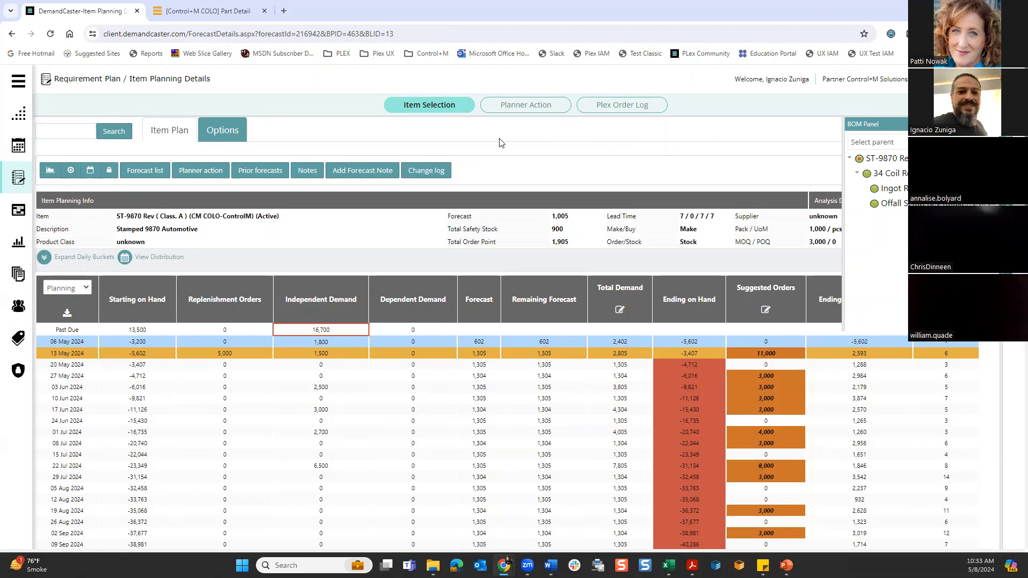
# - In Planner Action, keep CM COLO-ControlM as supplier for the urgent ST-9870 order due 05/14/2024 and set its order state to Approved
pyautogui.click(522, 106)
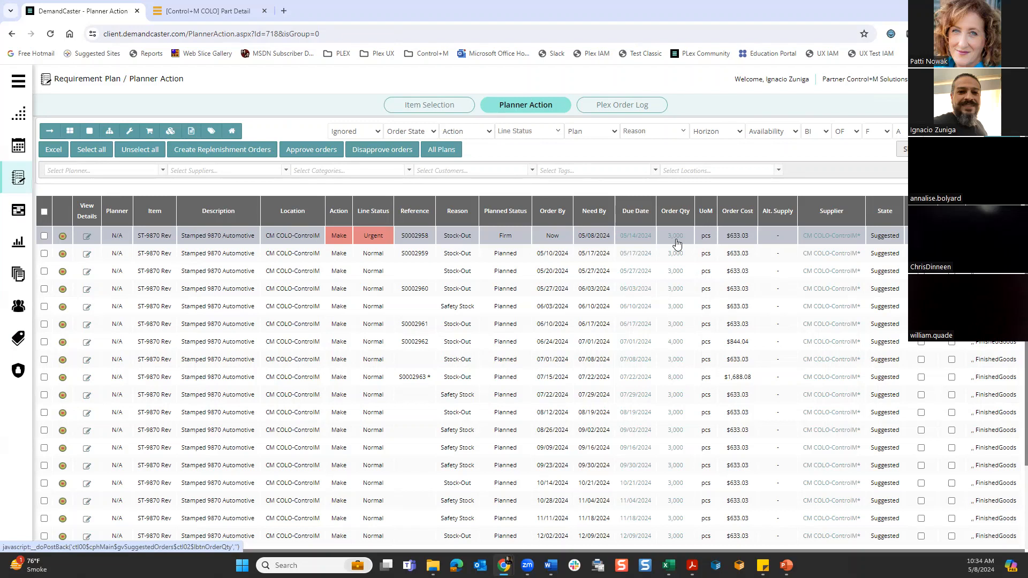
pyautogui.click(640, 236)
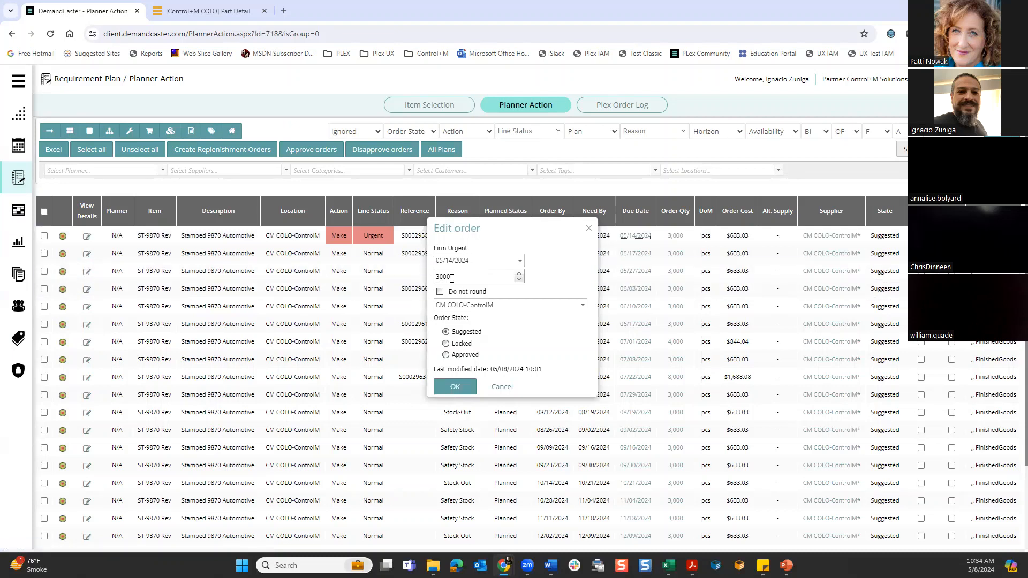
pyautogui.click(582, 306)
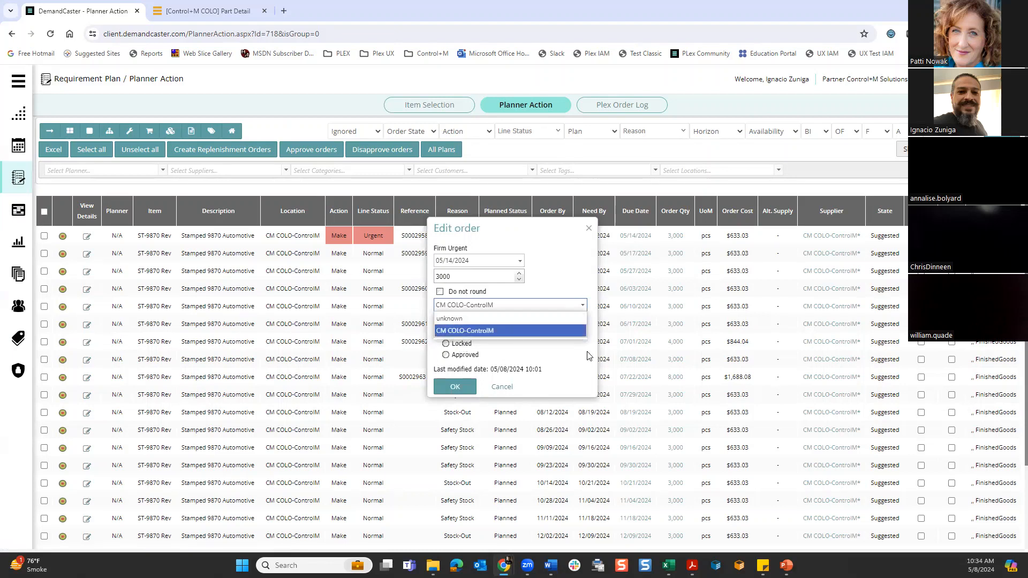
pyautogui.click(529, 329)
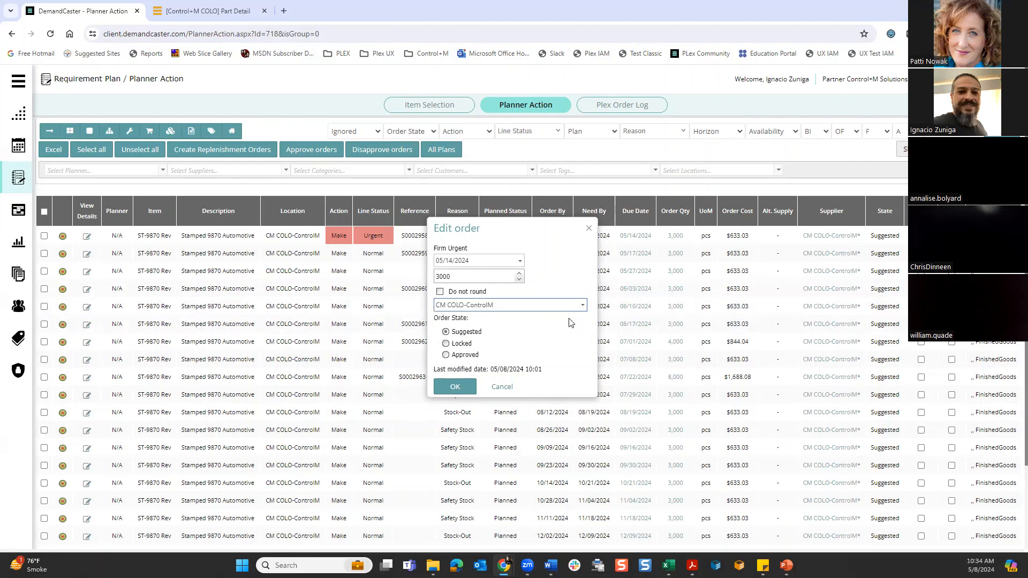
pyautogui.click(447, 355)
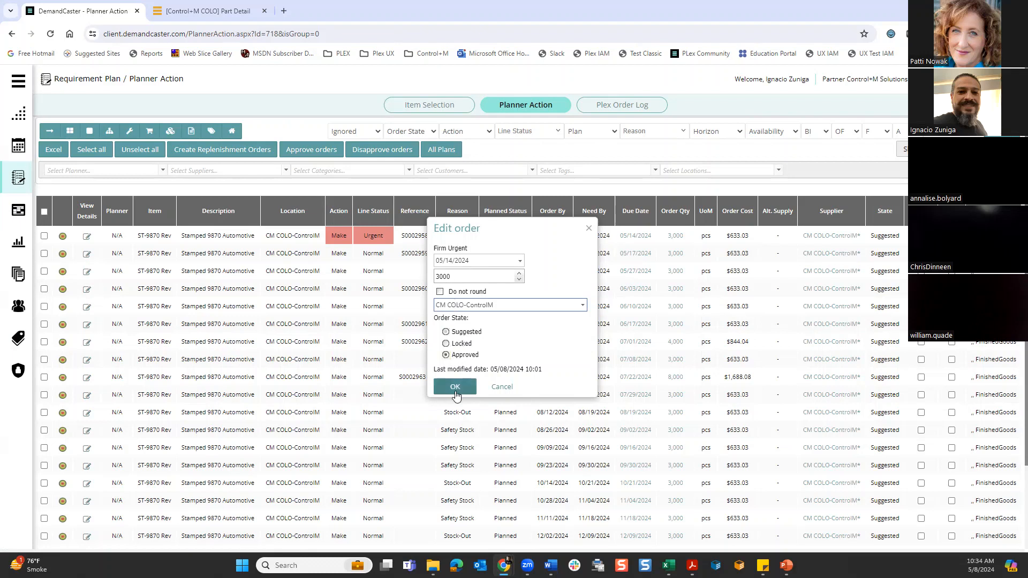
pyautogui.click(454, 387)
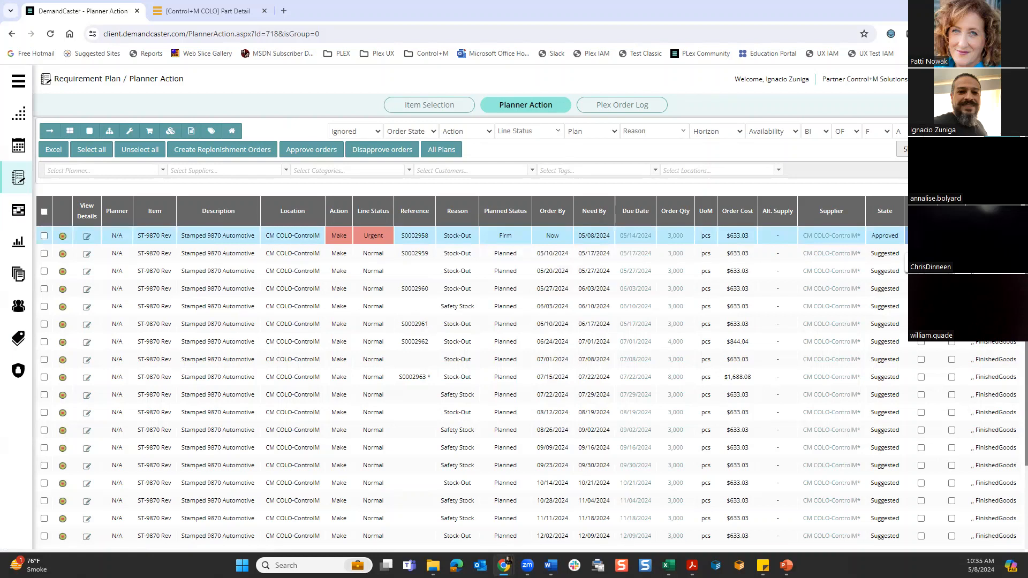
# - Select the approved urgent ST-9870 order and create its replenishment order in the ERP
pyautogui.click(44, 237)
pyautogui.click(313, 153)
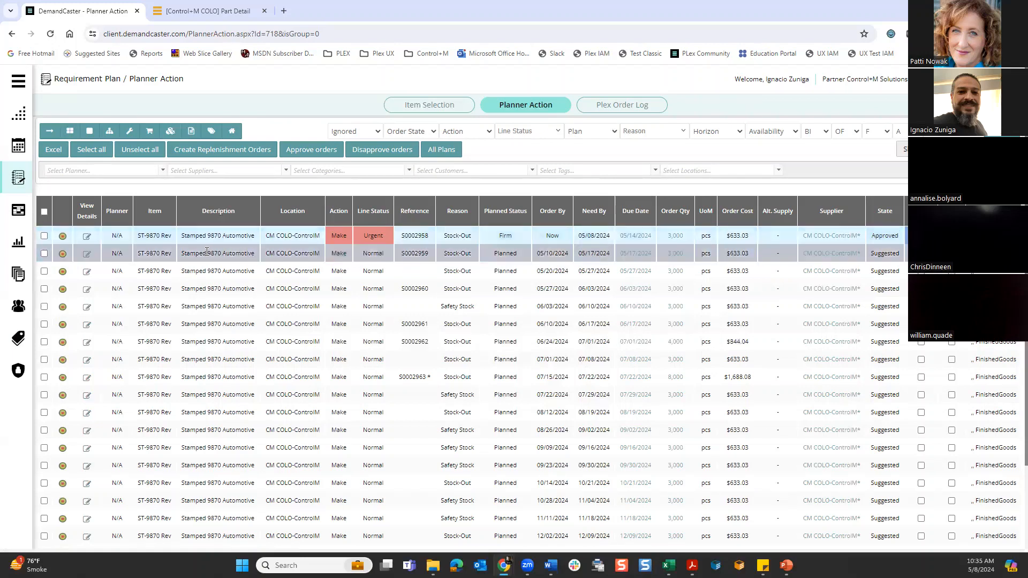
pyautogui.click(45, 236)
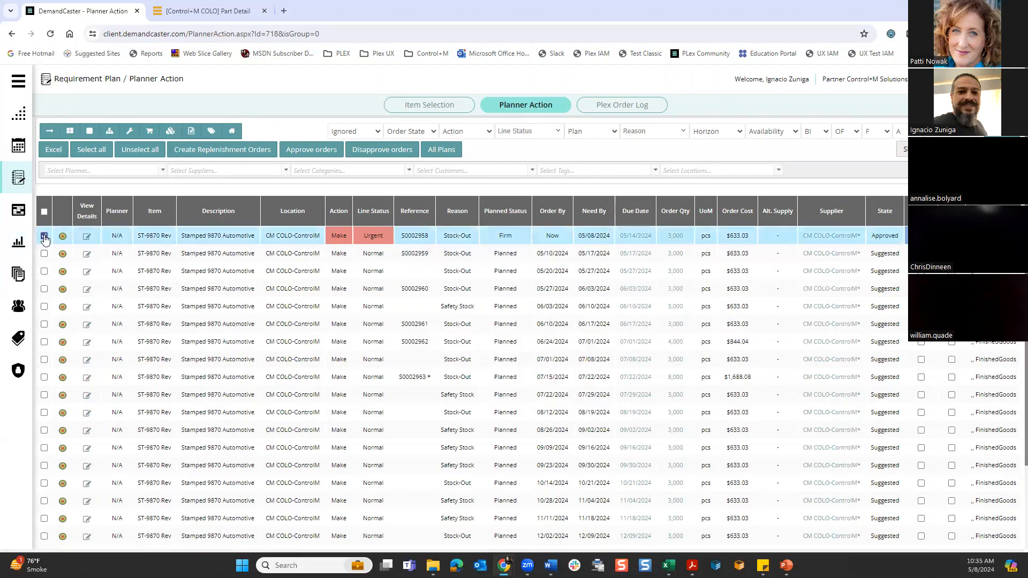
pyautogui.click(220, 154)
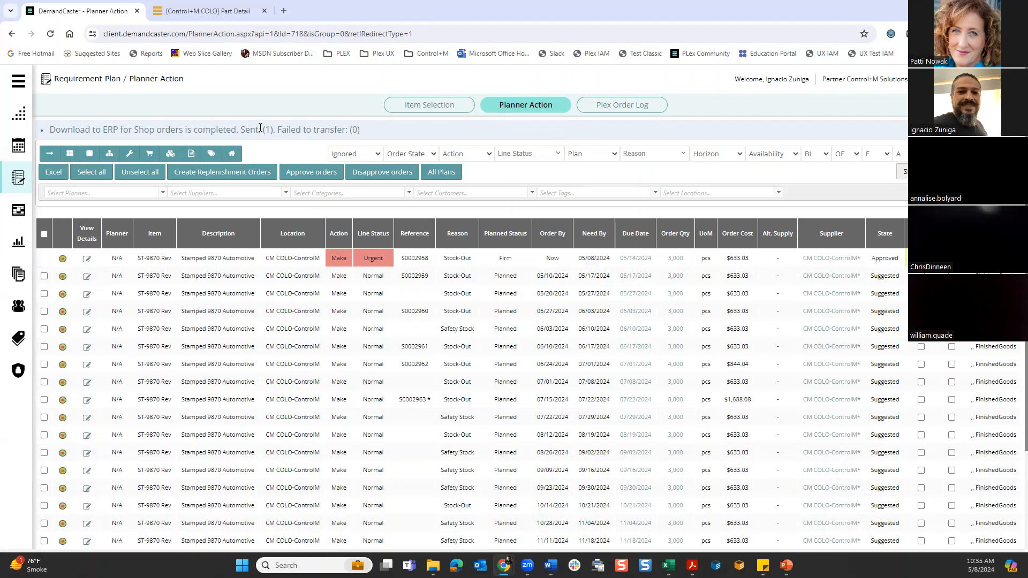
# - Reload the planner actions, open the Plex Order Log, and inspect the newest shop order's request and response, highlighting its Job_No
pyautogui.click(51, 34)
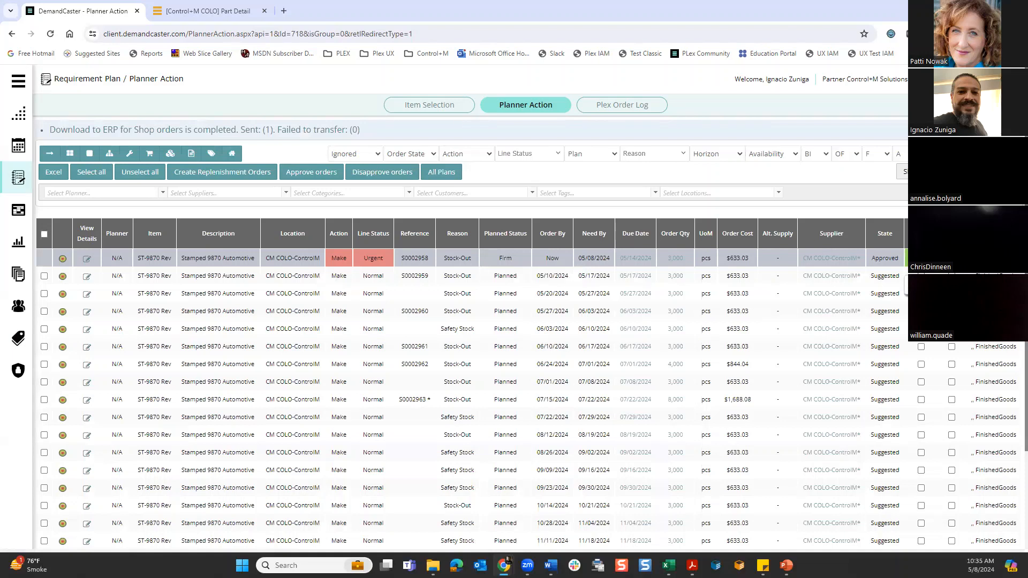
pyautogui.click(626, 105)
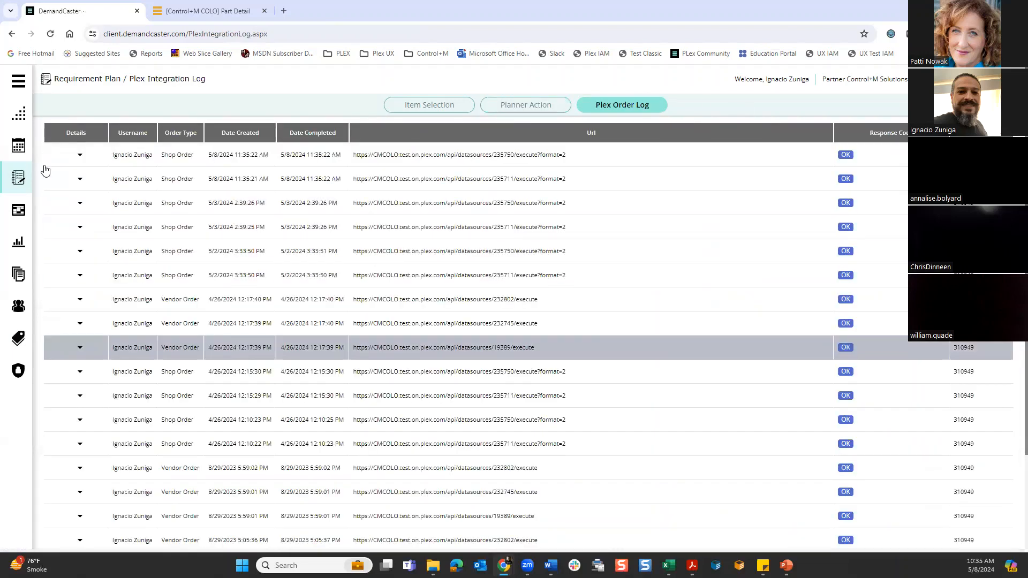
pyautogui.click(81, 156)
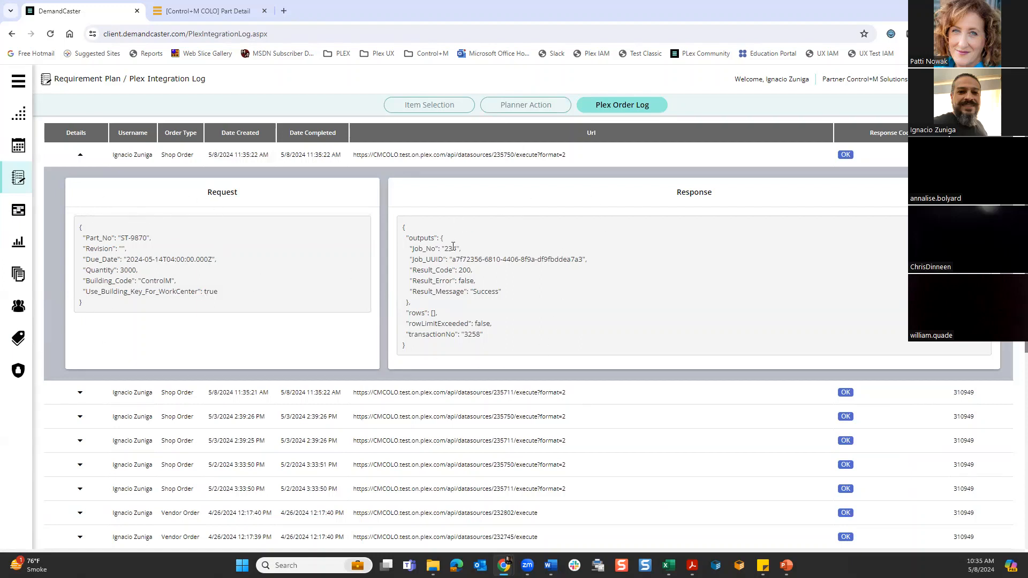
pyautogui.moveTo(444, 249); pyautogui.dragTo(458, 248)
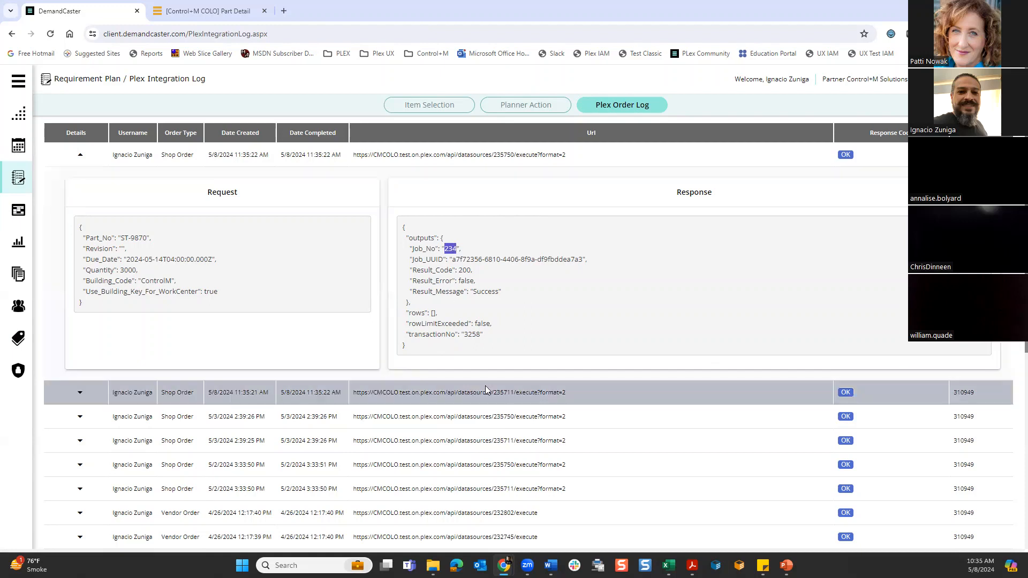
# - Switch to Plex, open Job Manager, and search for job number 234
pyautogui.click(227, 12)
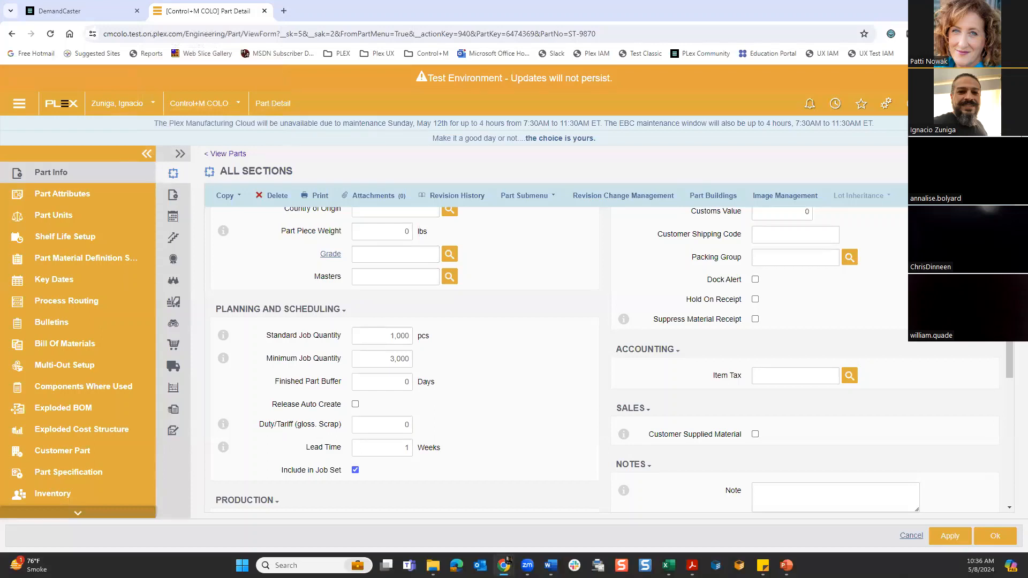
pyautogui.press('Return')
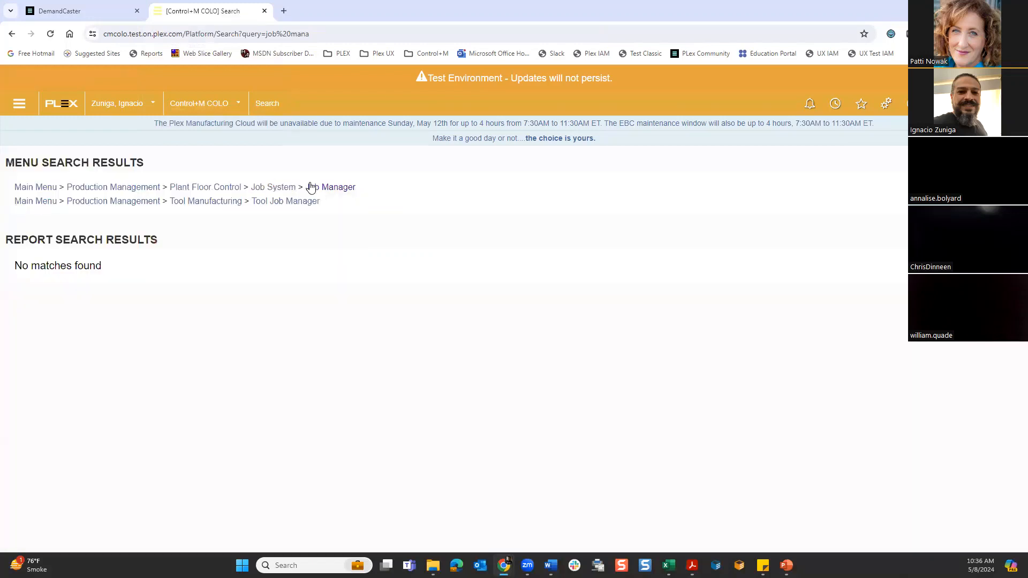
pyautogui.click(316, 187)
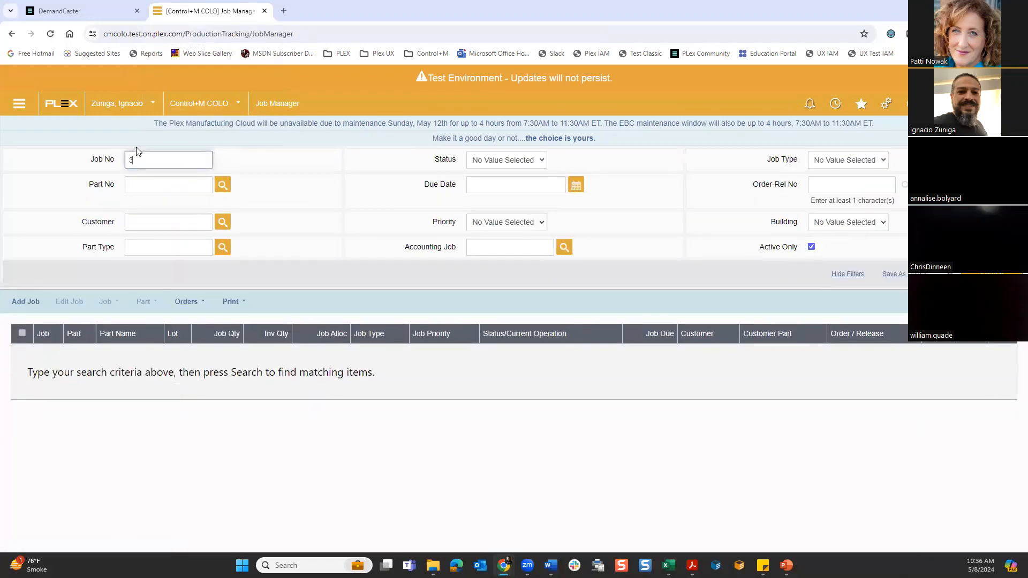
pyautogui.write('234')
pyautogui.press('Return')
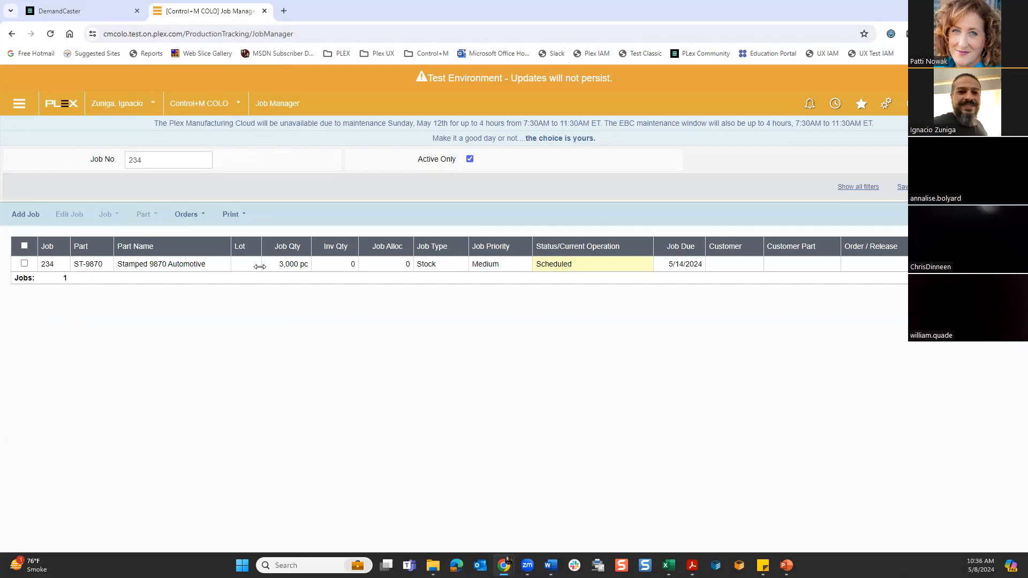
# - Open the detail form of the ST-9870 job, review its settings and creation record, and switch back to DemandCaster
pyautogui.click(95, 267)
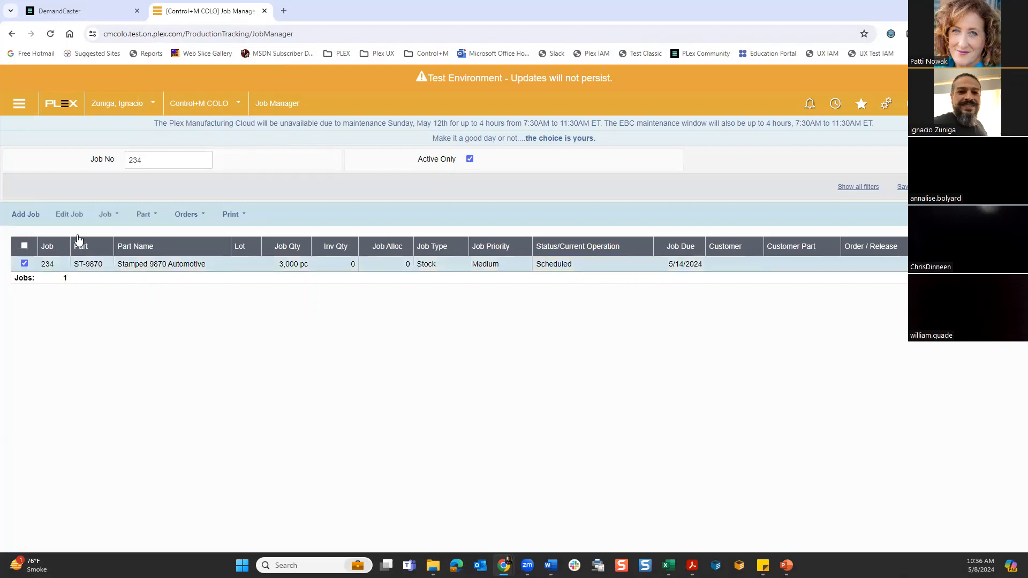
pyautogui.click(75, 214)
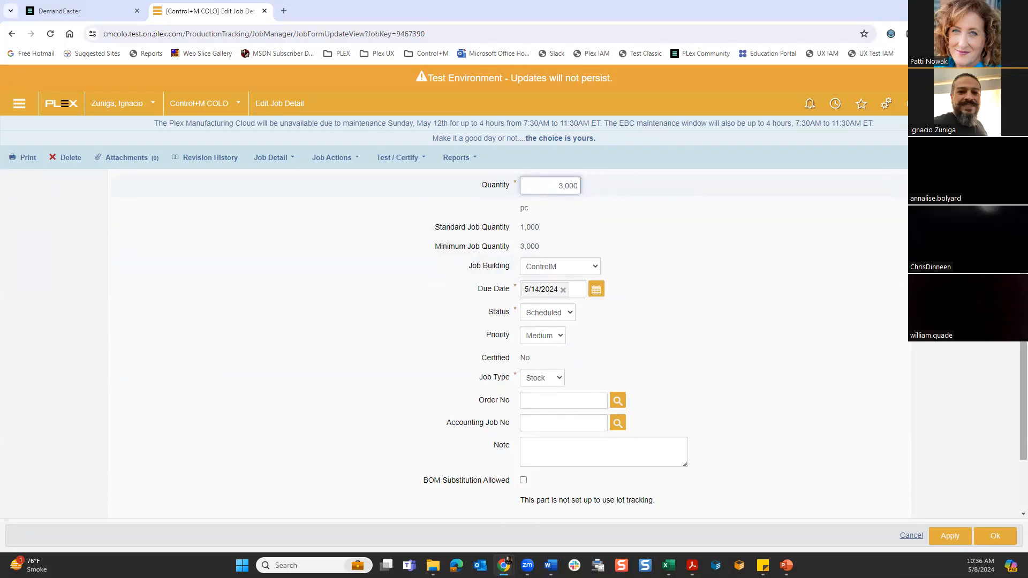
pyautogui.scroll(-2, 1013, 369)
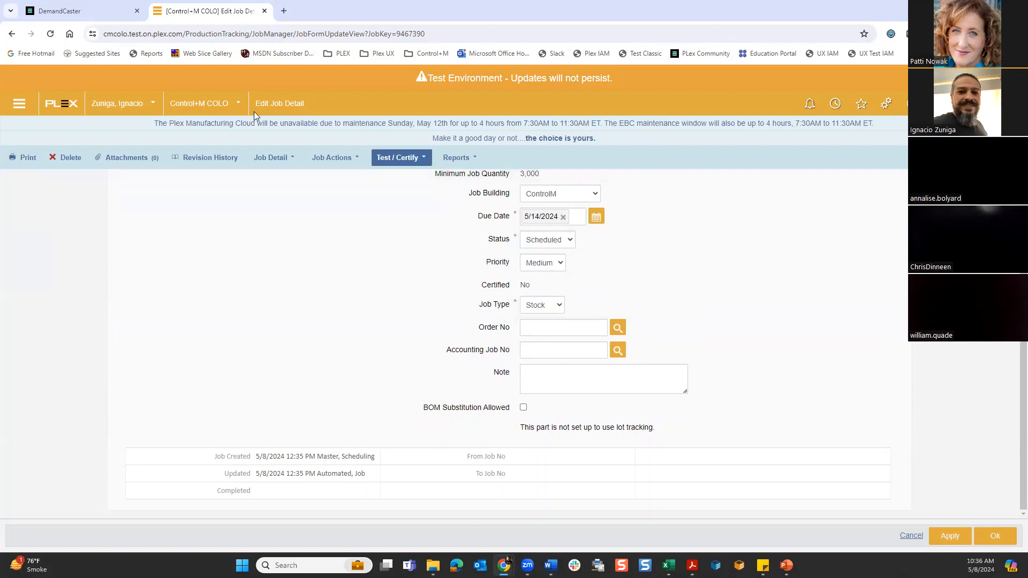
pyautogui.click(106, 18)
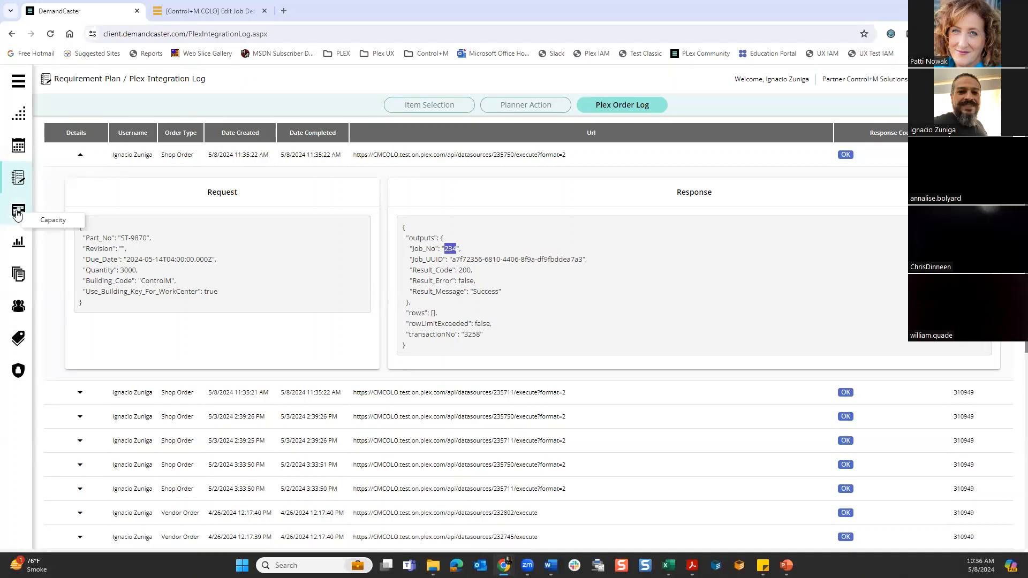
# - Open the Analytics Classification analysis and list all items instead of only ST-9870
pyautogui.click(18, 246)
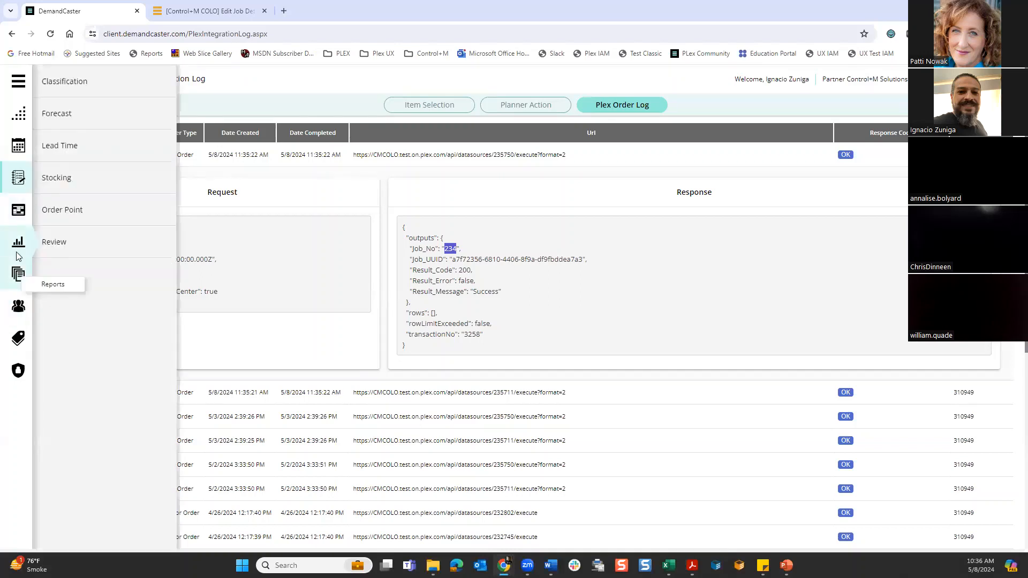
pyautogui.click(106, 111)
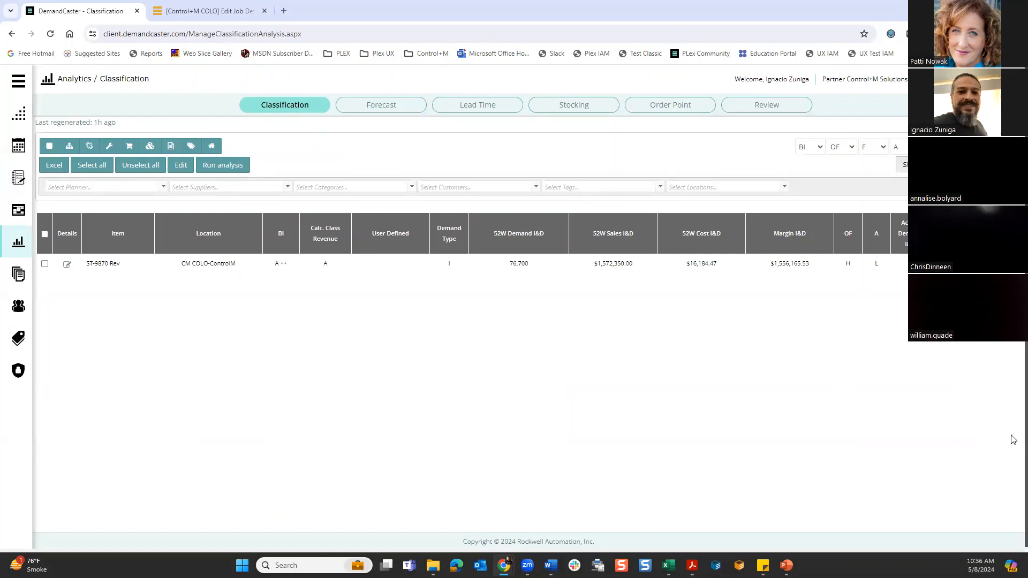
pyautogui.click(918, 164)
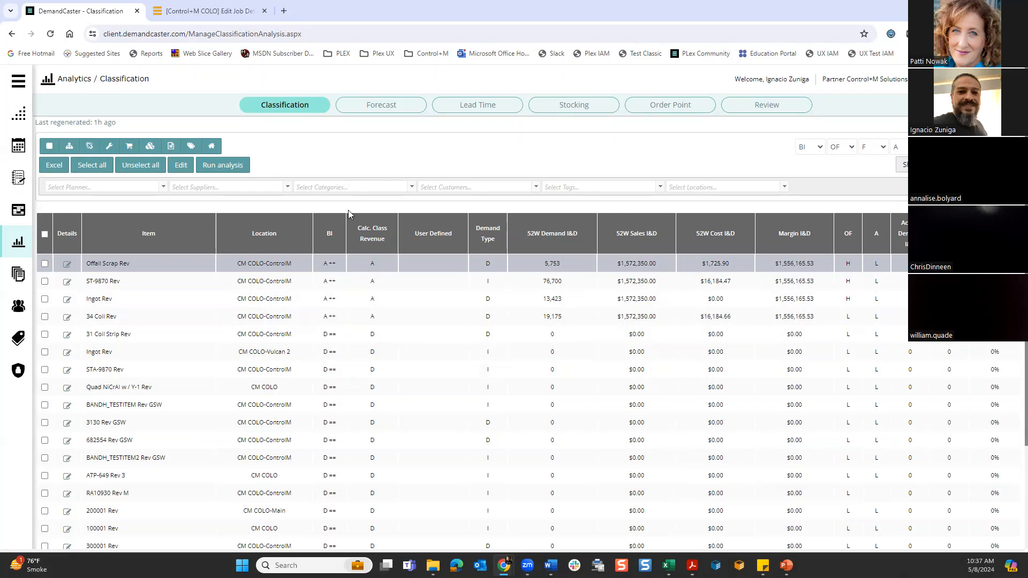
# - Go through the Forecast, Lead Time and Stocking analyses for the listed items
pyautogui.click(379, 105)
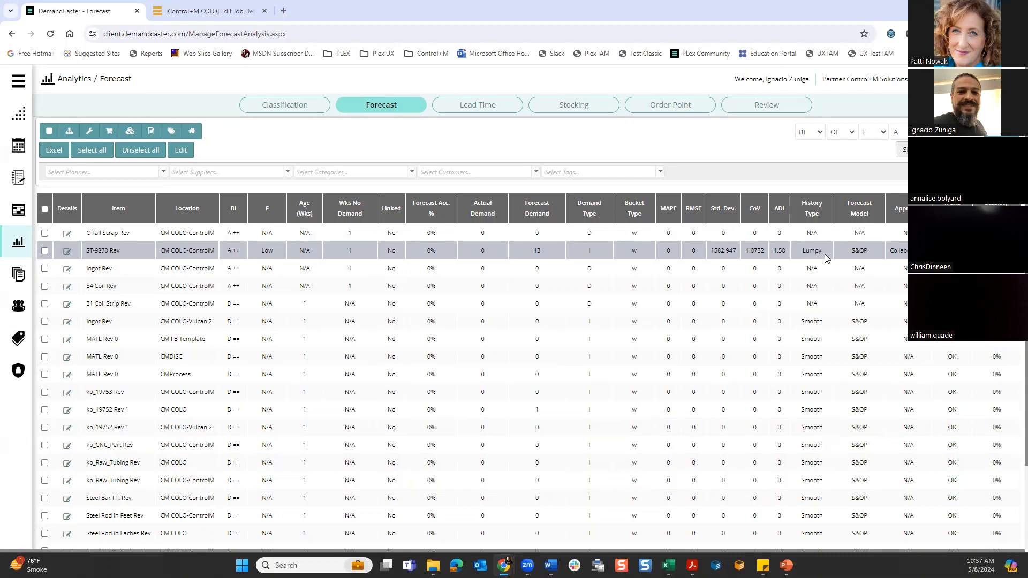
pyautogui.click(473, 106)
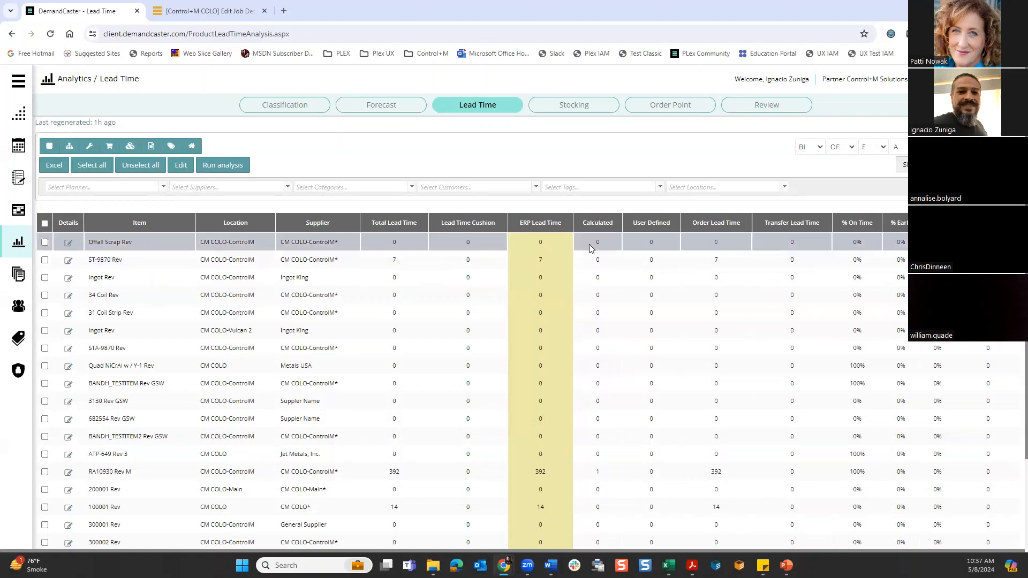
pyautogui.click(582, 111)
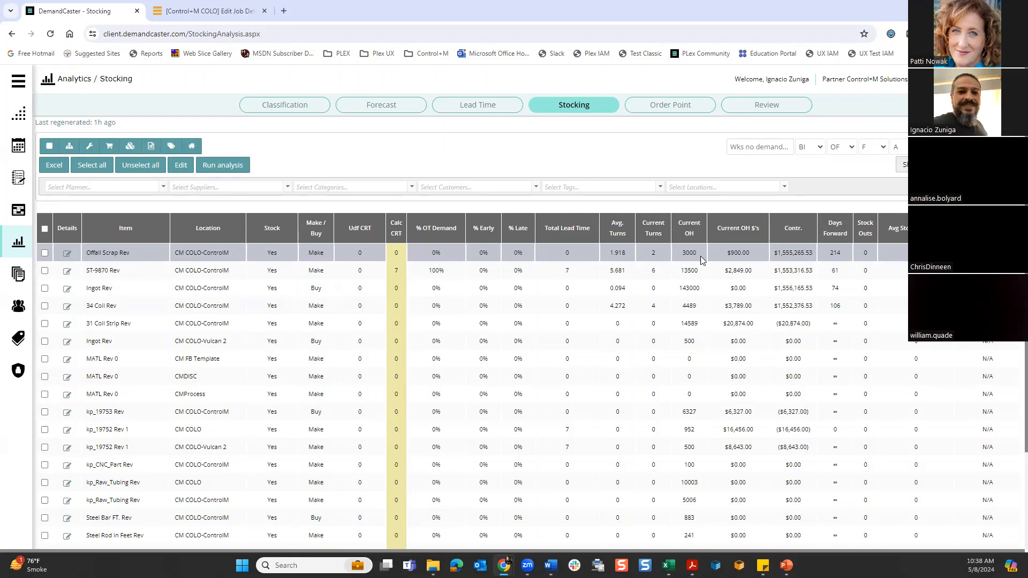
# - View the Order Point analysis and examine the items' safety stock and order point settings
pyautogui.click(670, 104)
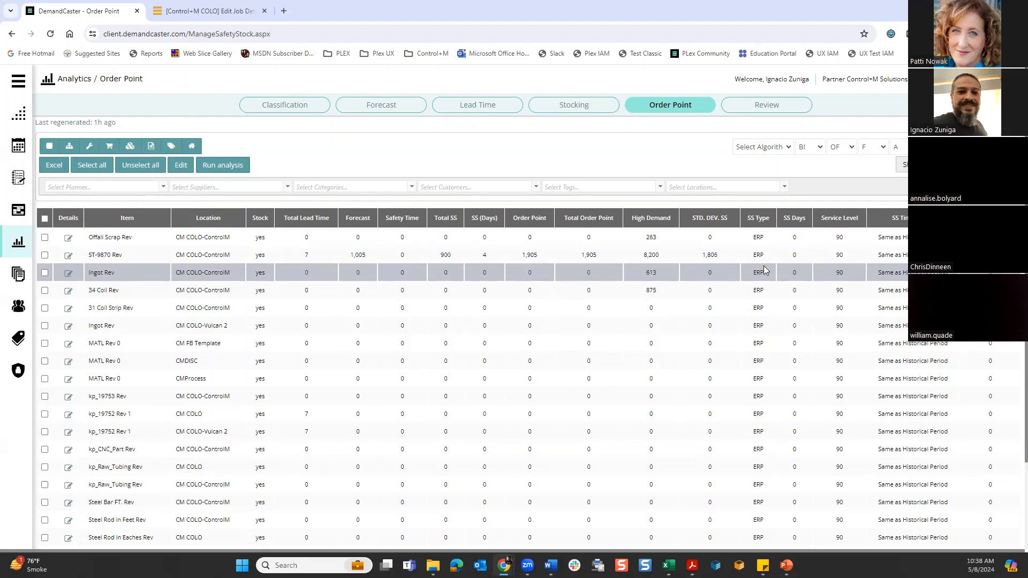
pyautogui.scroll(-3, 765, 271)
pyautogui.scroll(3, 760, 269)
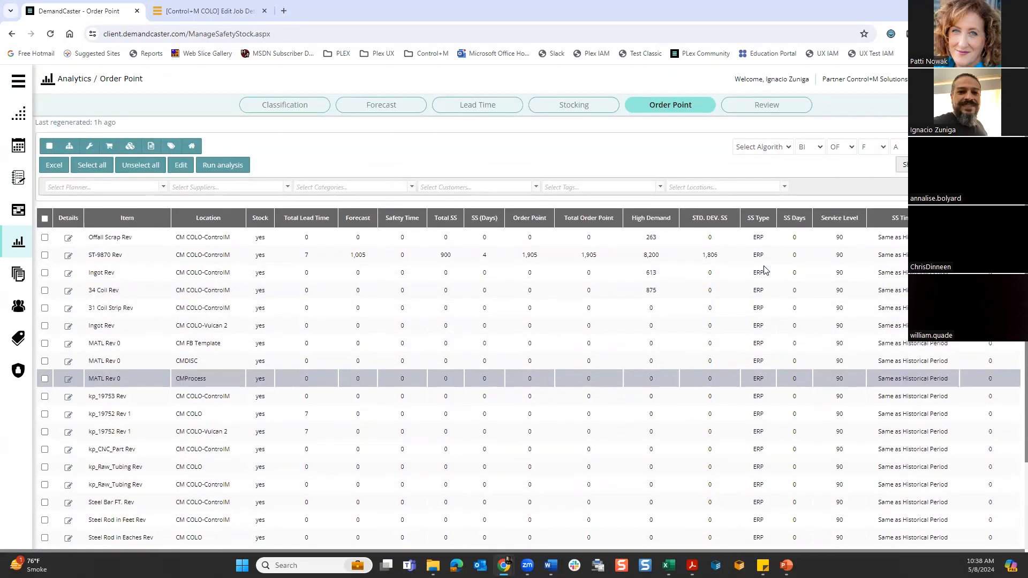
# - Open the Analytics Review and look through its combined item metrics across the full table
pyautogui.click(763, 107)
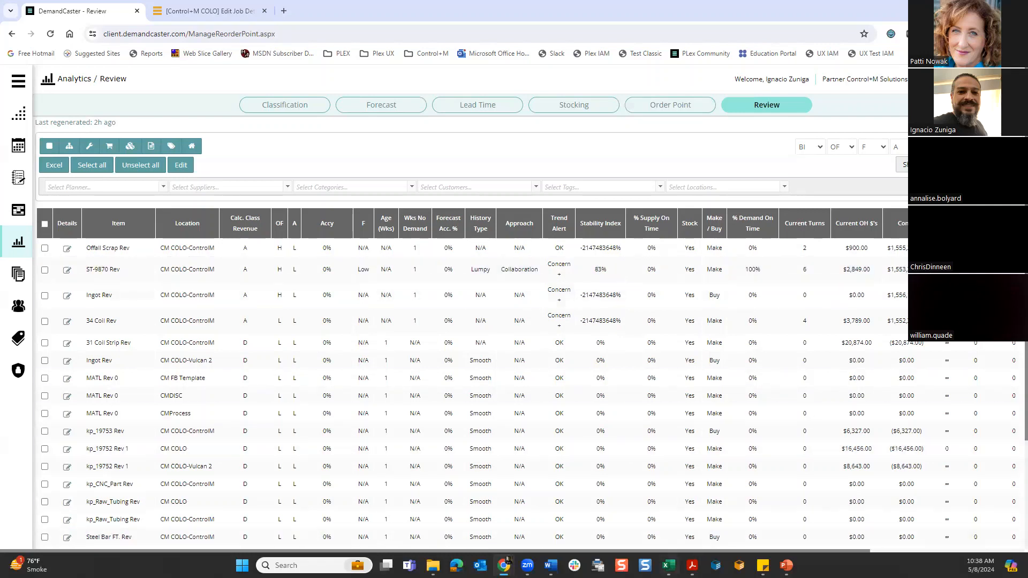
pyautogui.scroll(-3, 671, 548)
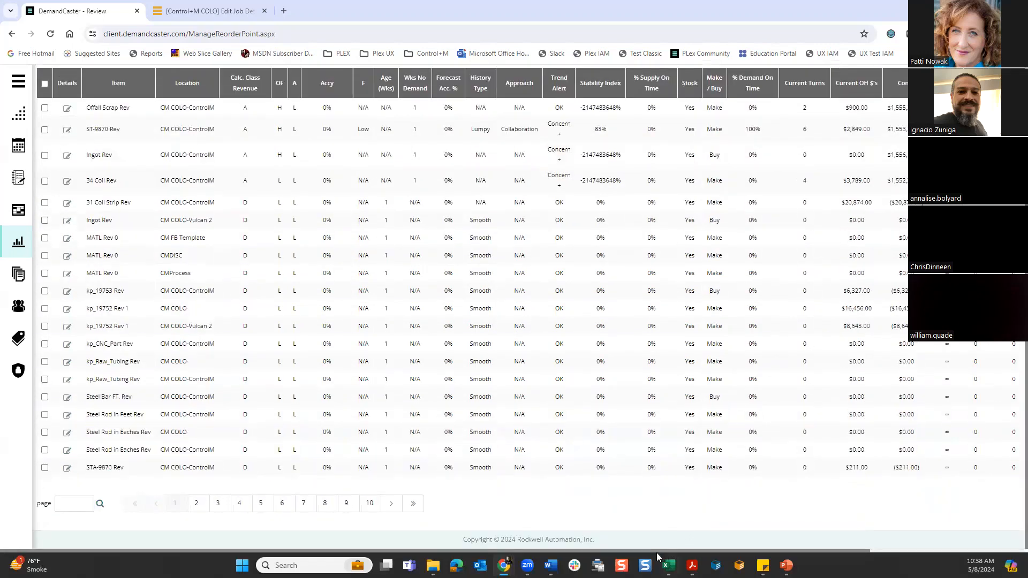
pyautogui.moveTo(661, 550)
pyautogui.mouseDown()
pyautogui.moveTo(875, 550)
pyautogui.moveTo(643, 546)
pyautogui.mouseUp()
pyautogui.scroll(3, 470, 461)
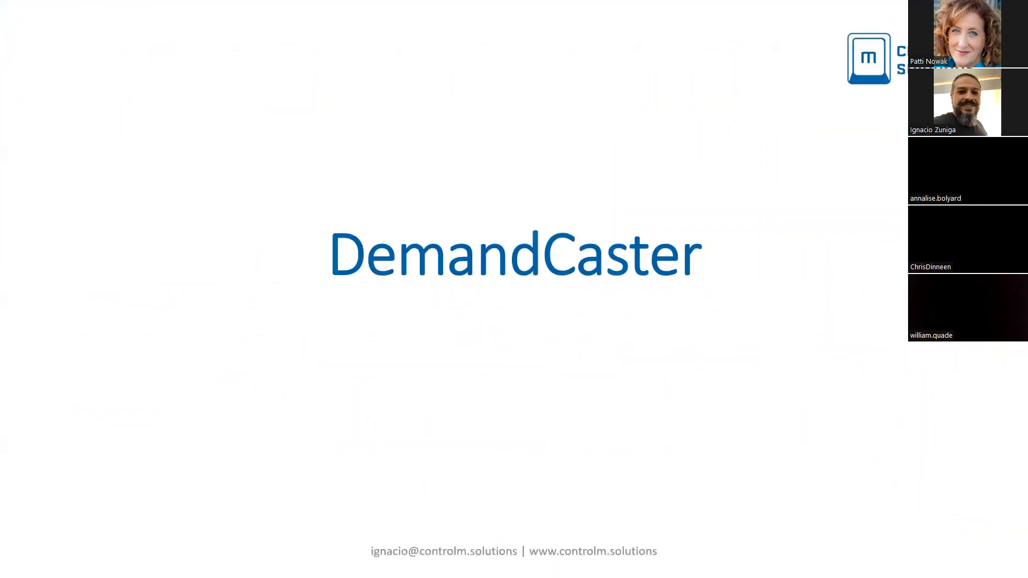
pyautogui.click(681, 320)
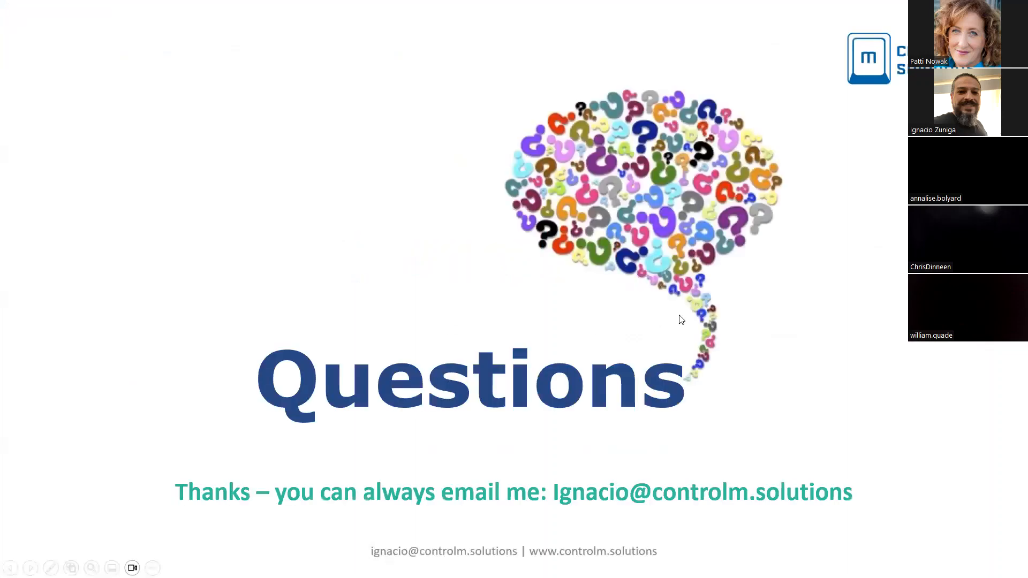
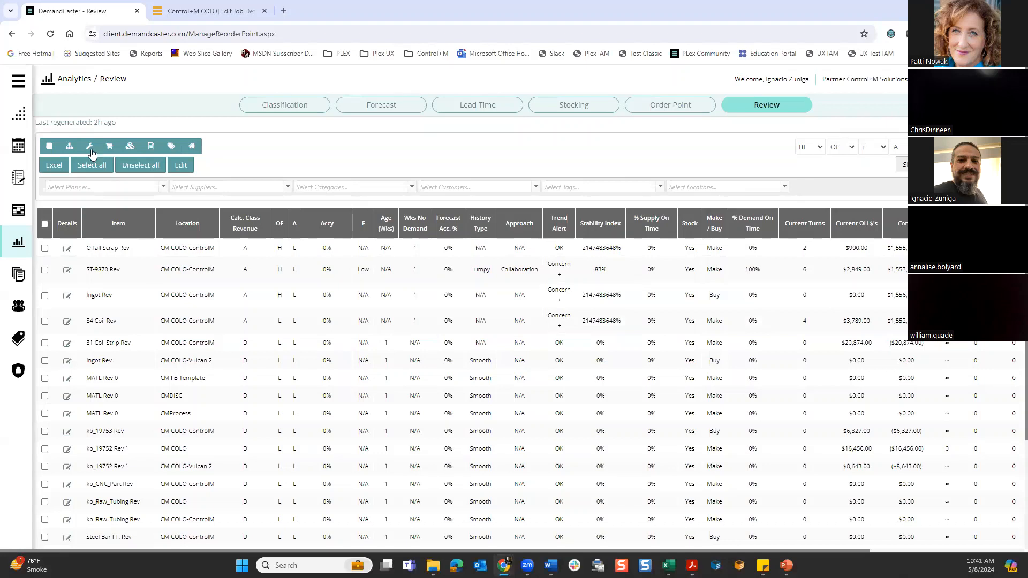
# - Open the item planning details of ST-9870 from Item Selection and examine its weekly replenishment orders
pyautogui.click(19, 179)
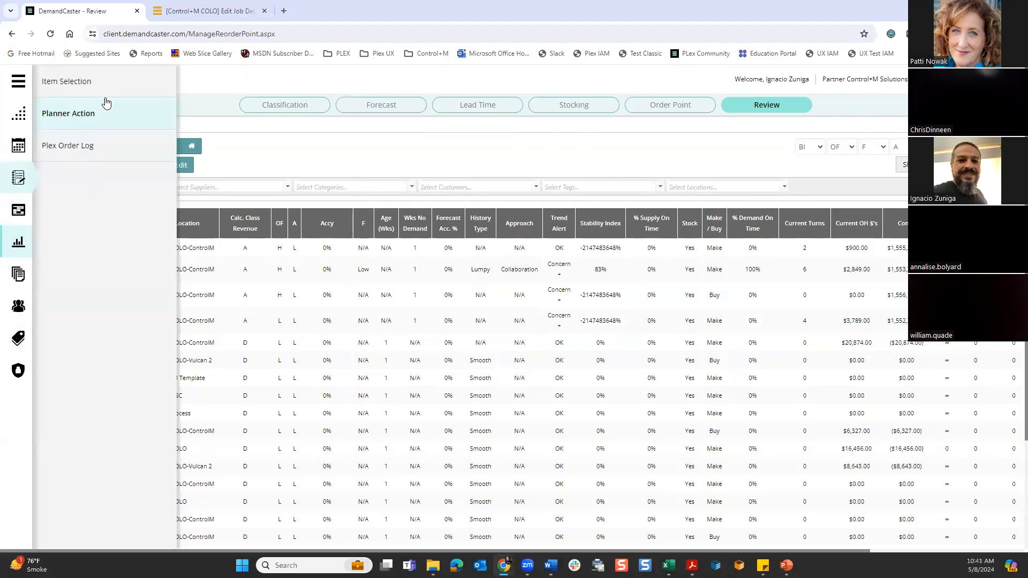
pyautogui.click(80, 81)
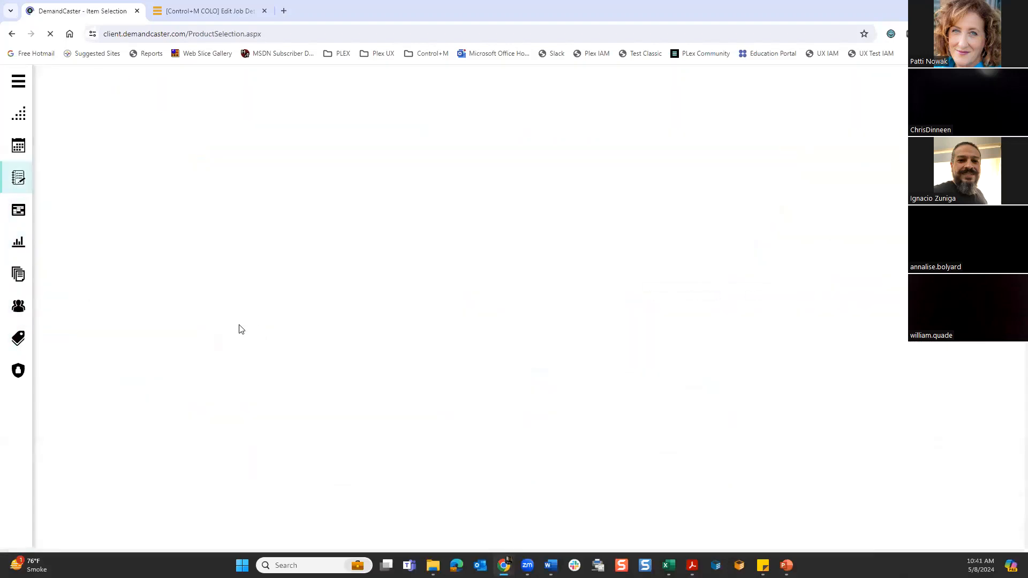
pyautogui.click(65, 244)
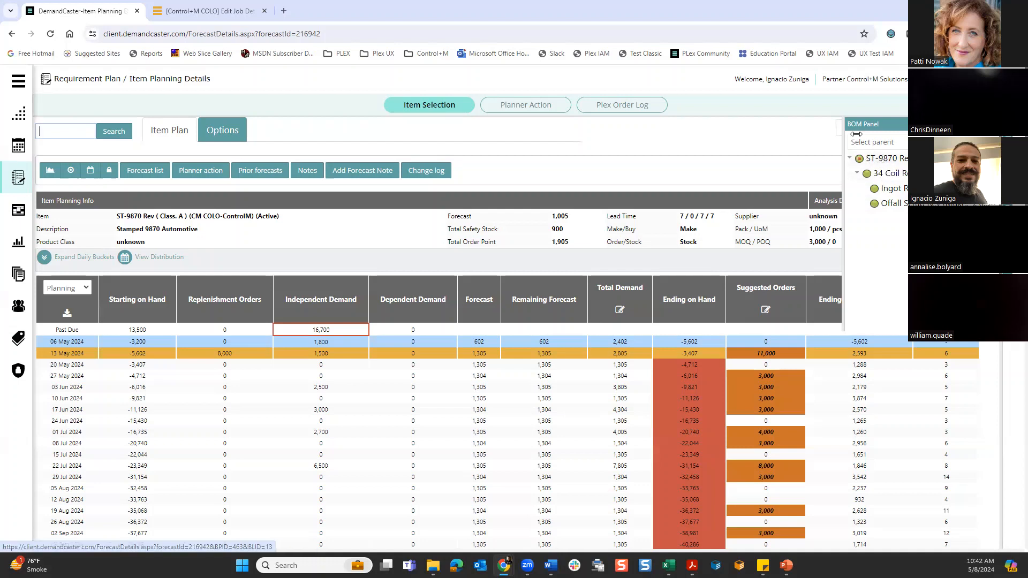
pyautogui.click(777, 155)
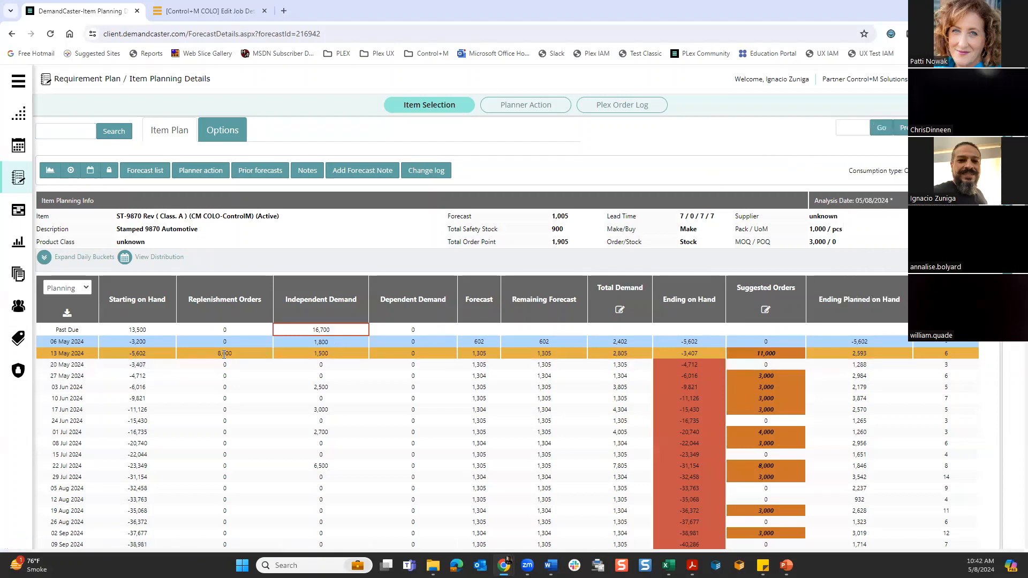
pyautogui.moveTo(224, 354)
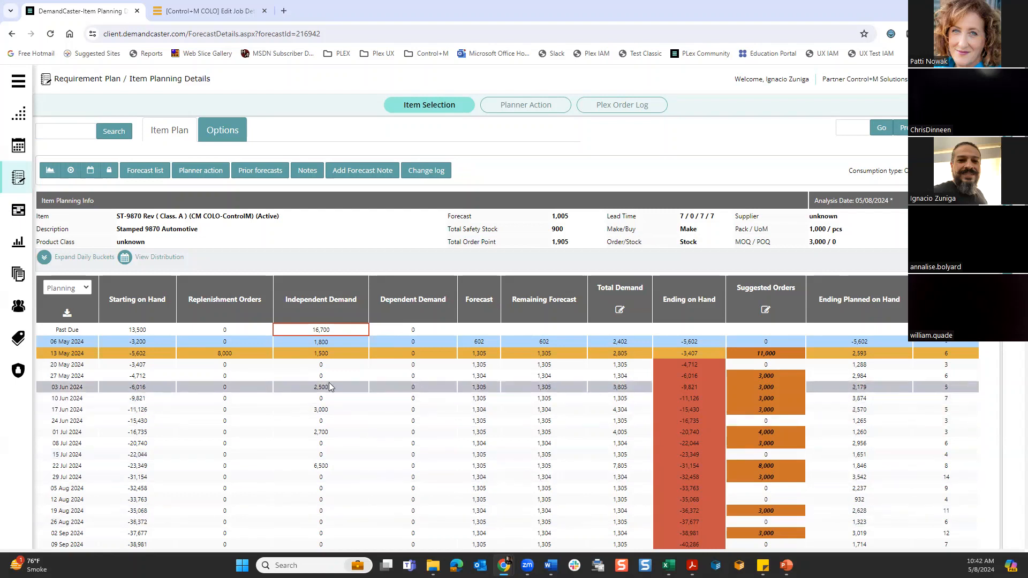
# - Open the Planner Action list and look through the Line Status filter options, ticking Late and clearing it again
pyautogui.click(525, 108)
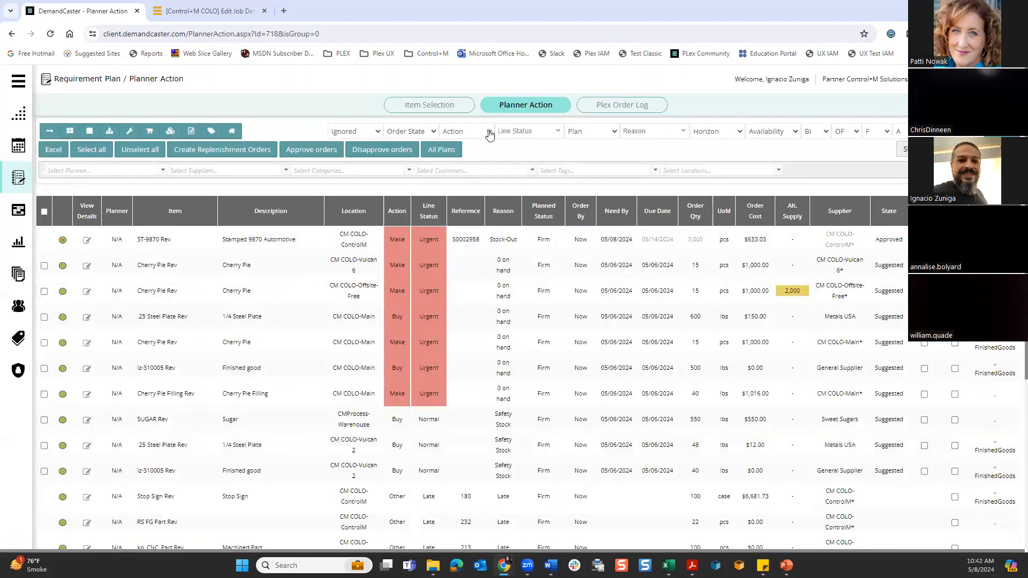
pyautogui.click(557, 132)
pyautogui.click(558, 134)
pyautogui.click(558, 136)
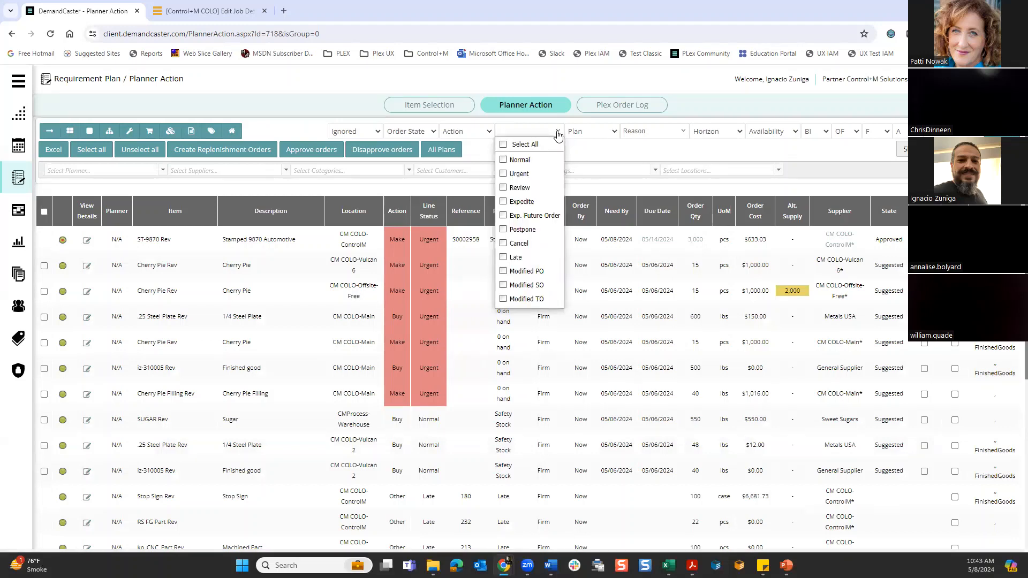
pyautogui.click(505, 259)
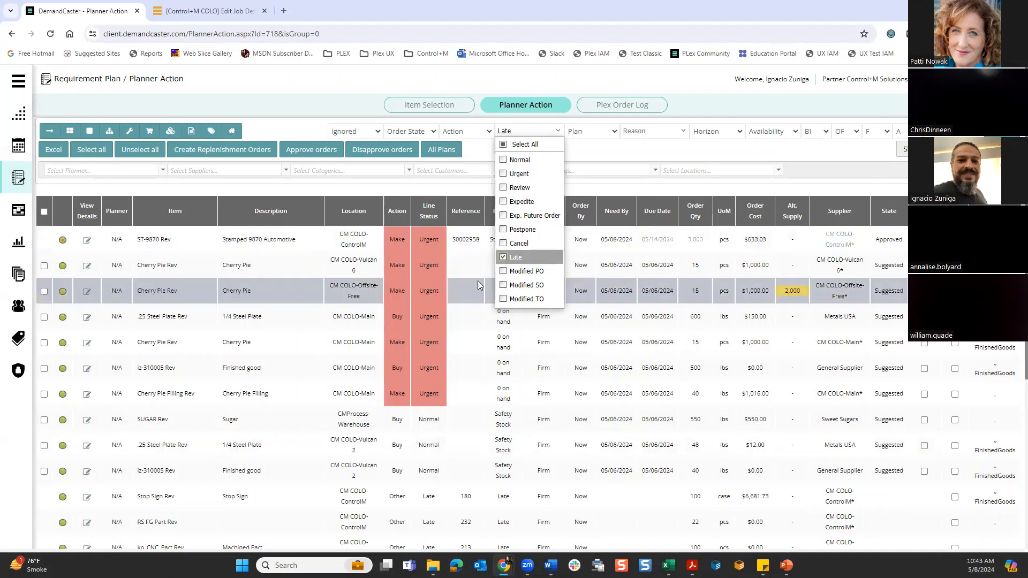
pyautogui.click(504, 258)
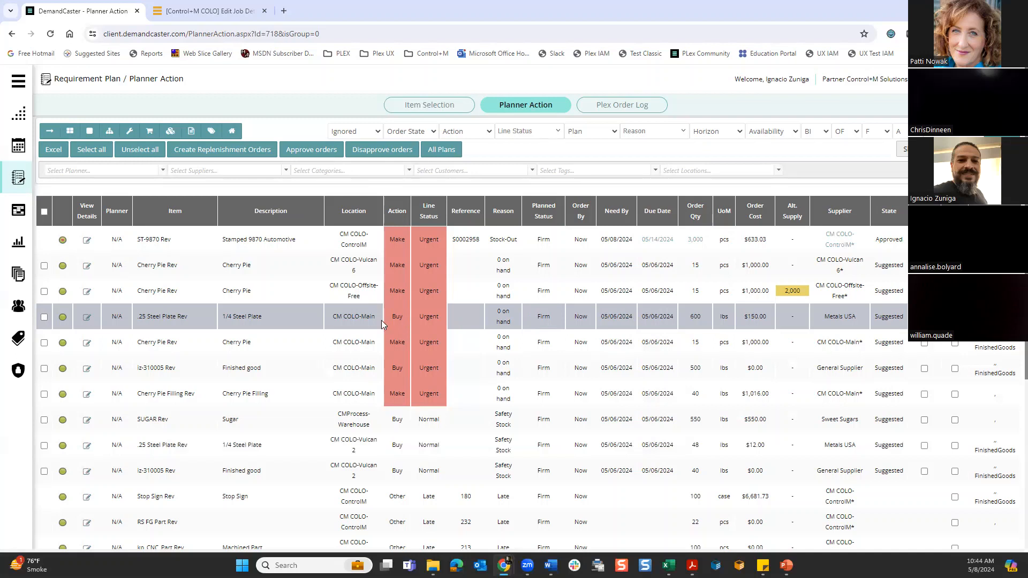
# - Examine the Planner Action order lines, the supplier filter options and the alternate supply for Cherry Pie at CM COLO-Offsite-Free
pyautogui.moveTo(402, 317); pyautogui.dragTo(389, 322)
pyautogui.click(452, 319)
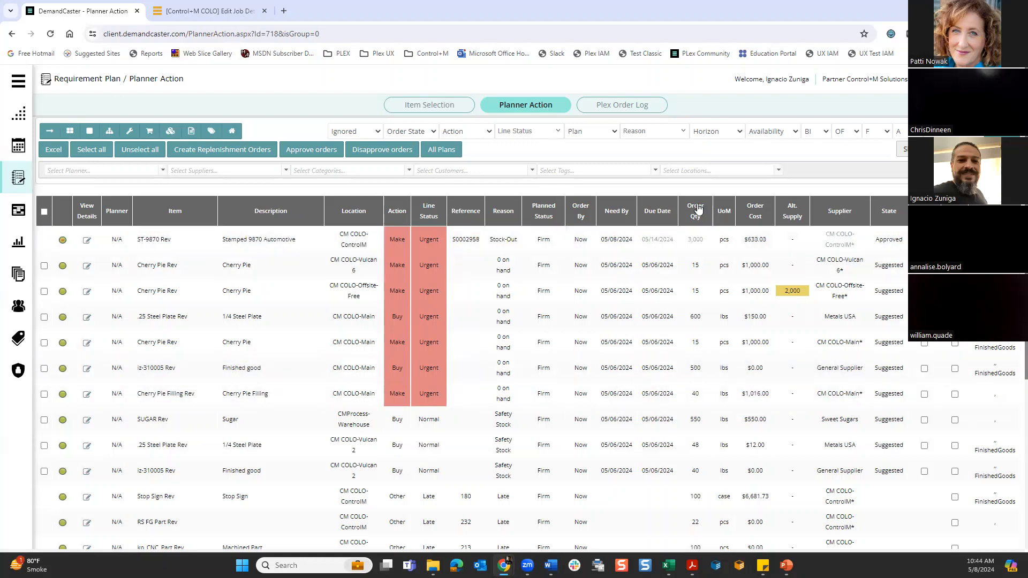
pyautogui.click(286, 171)
pyautogui.moveTo(288, 190)
pyautogui.mouseDown()
pyautogui.moveTo(298, 309)
pyautogui.moveTo(290, 181)
pyautogui.mouseUp()
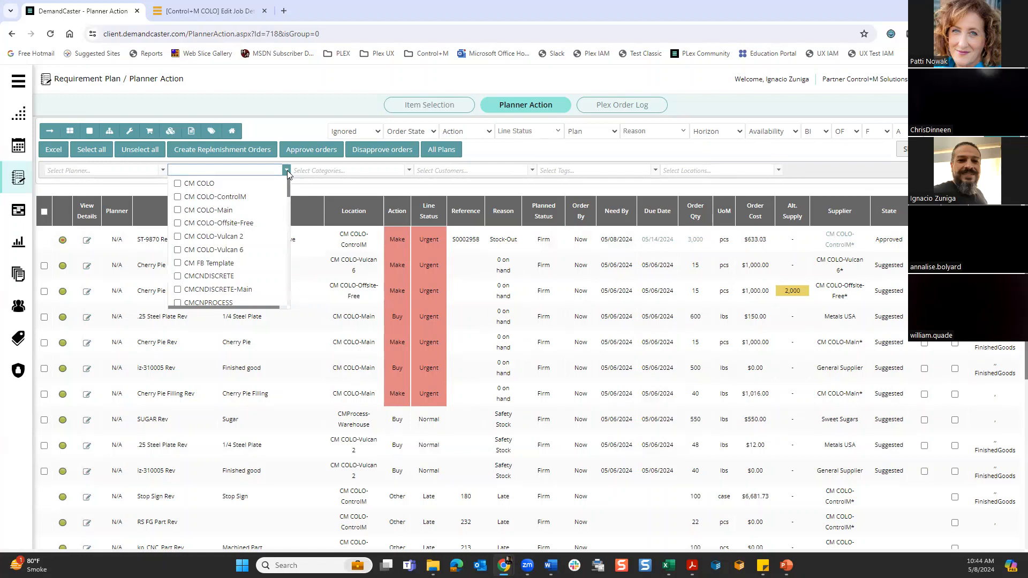
pyautogui.click(315, 189)
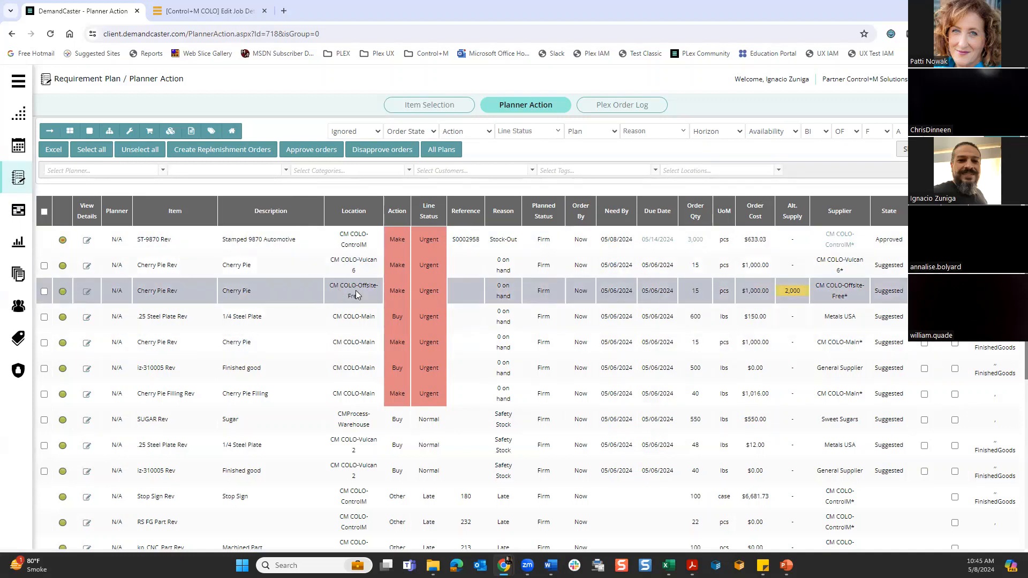
pyautogui.moveTo(793, 294)
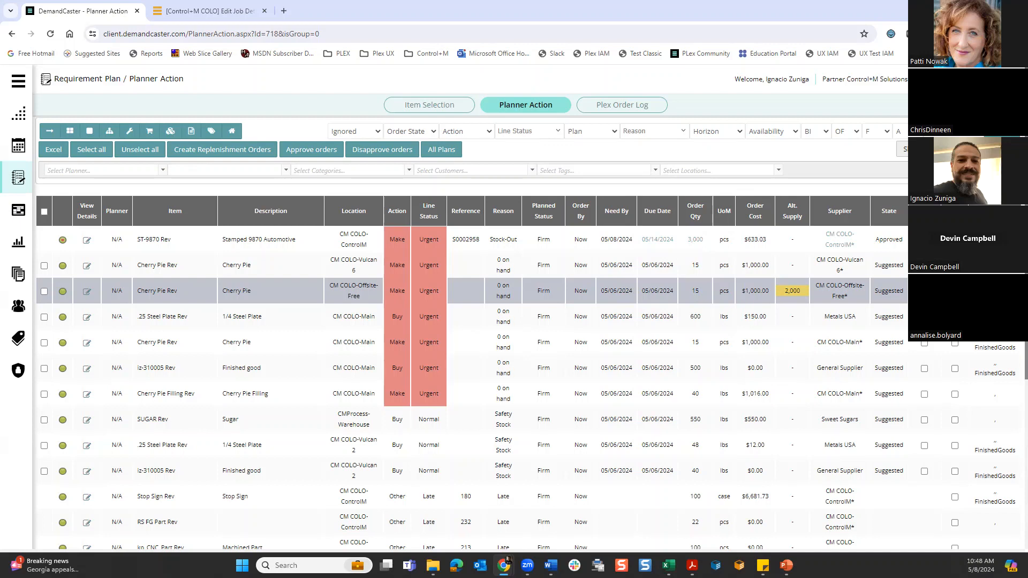
pyautogui.hotkey('alt', 'Tab')
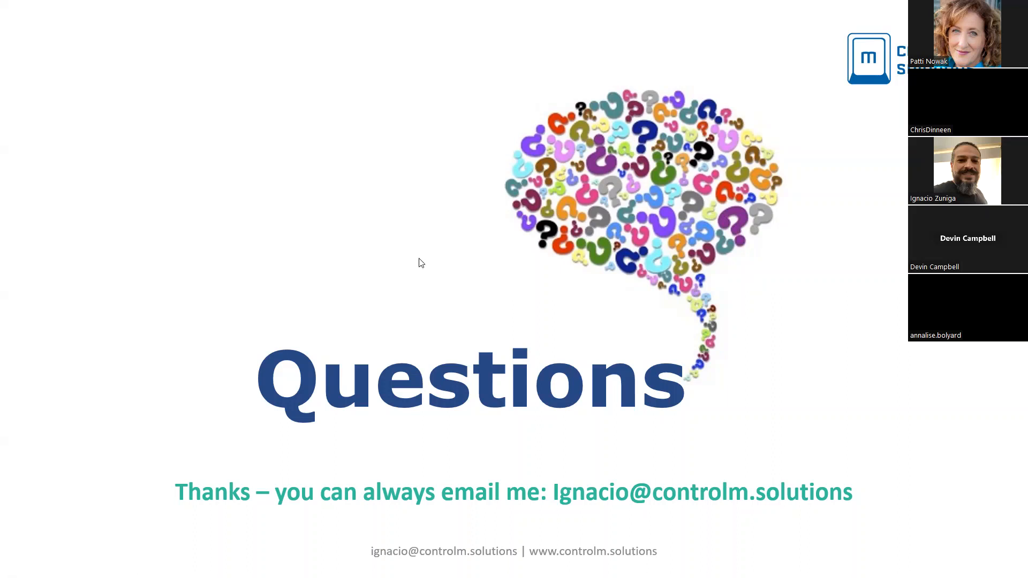
pyautogui.click(217, 203)
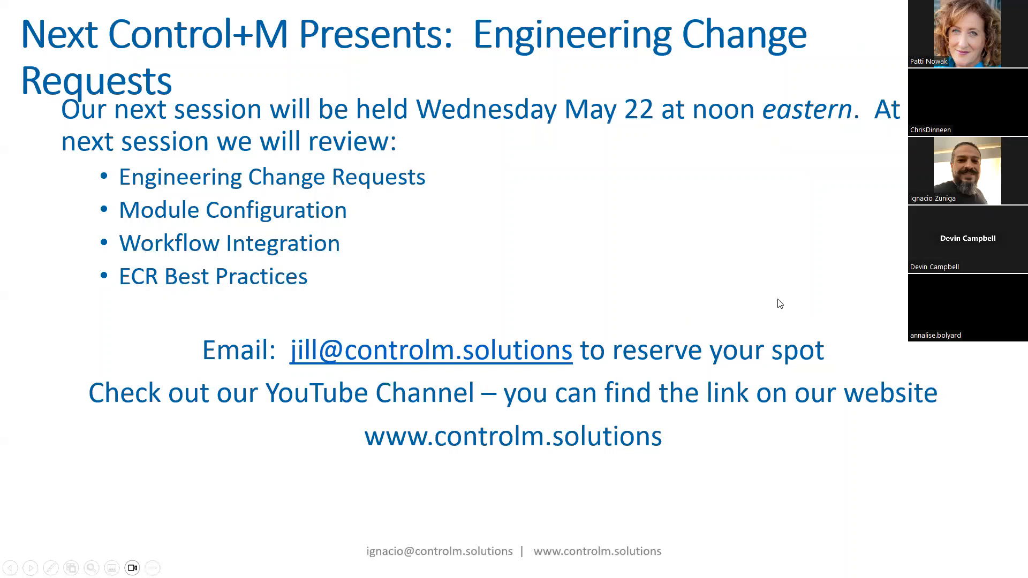